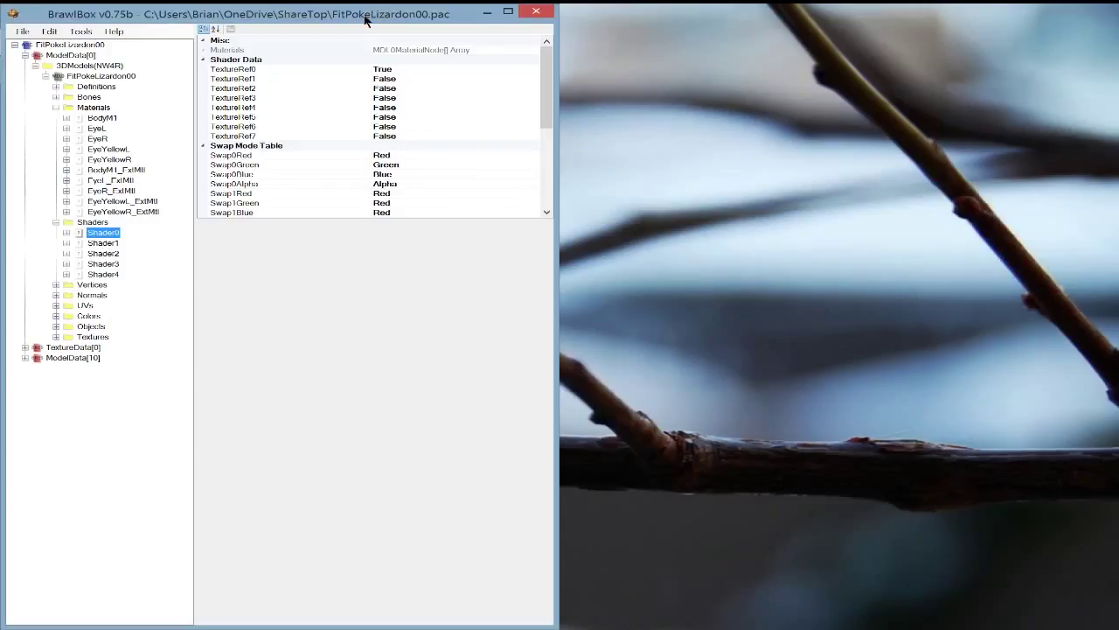
Select FitPokeLizardon00 and the BodyM1 material, widening and then maximizing the BrawlBox window.
click(99, 77)
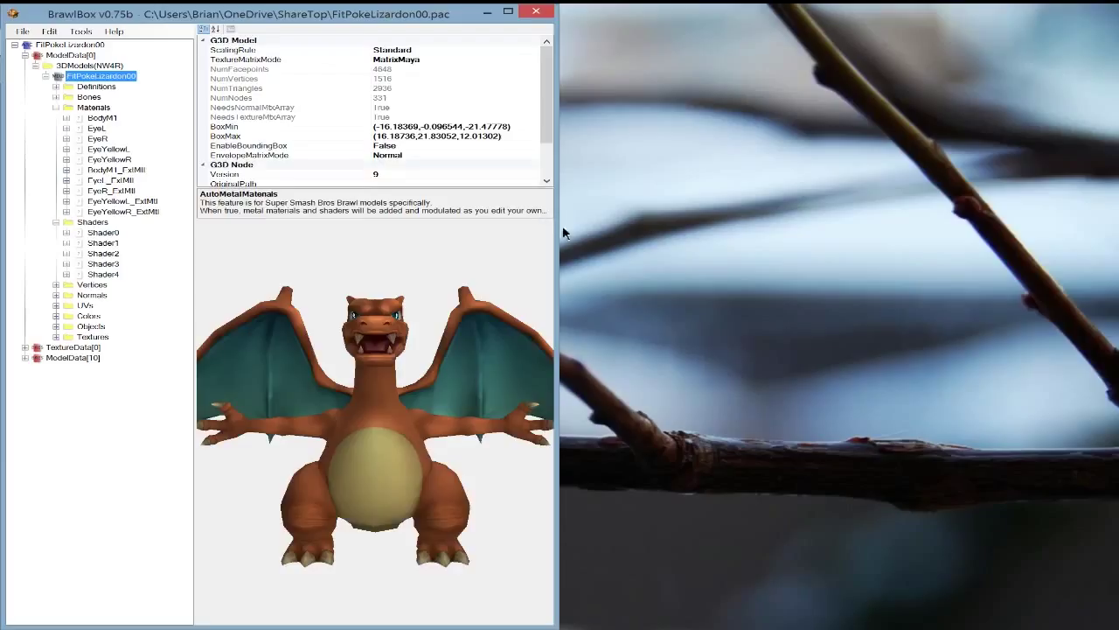
drag(559, 232, 630, 240)
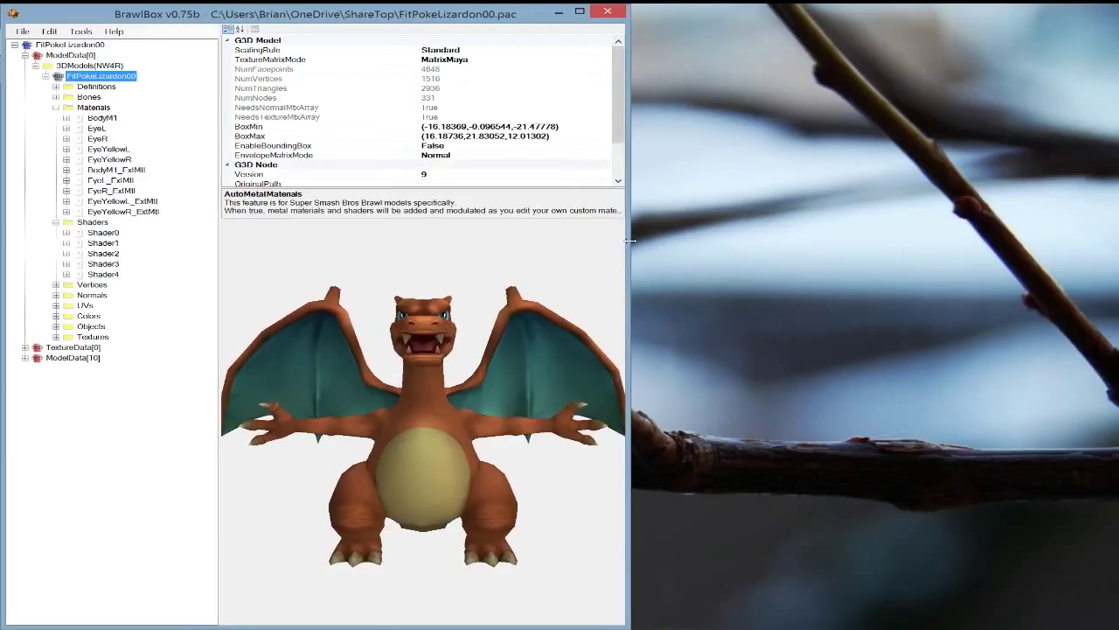
click(96, 118)
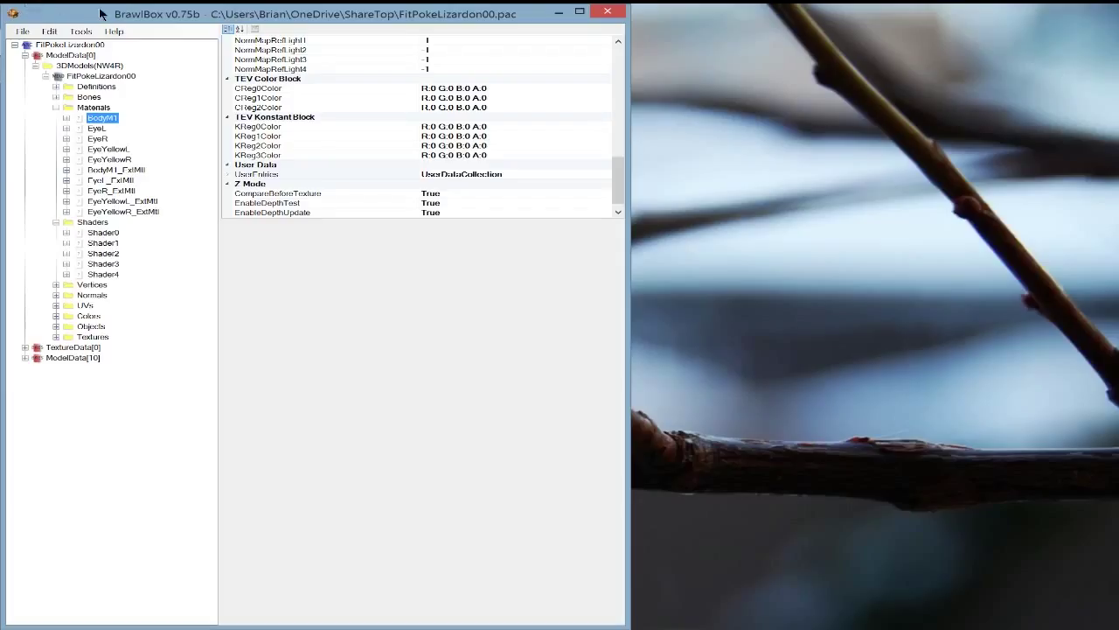
drag(627, 152, 866, 148)
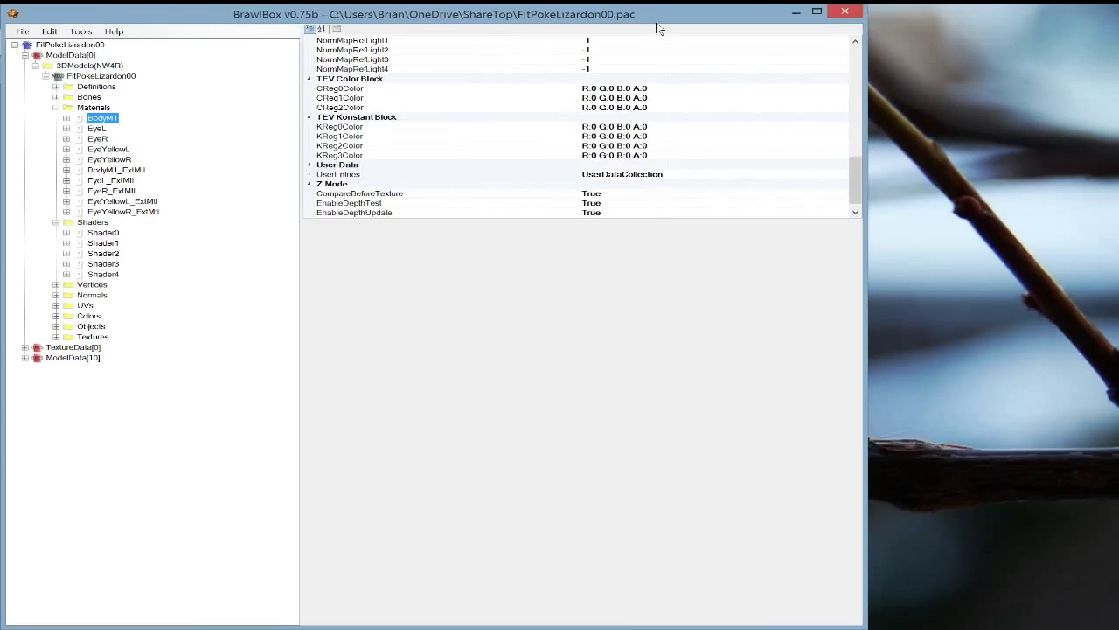
double_click(626, 14)
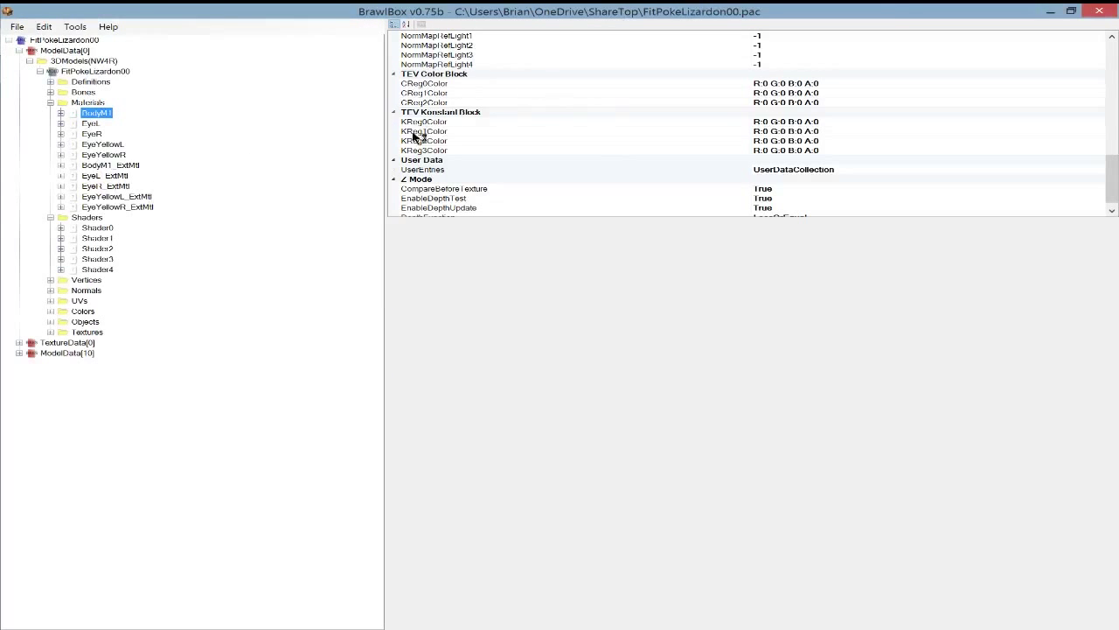
Inspect the Shader1, Shader0 and BodyM1_ExtMtl properties.
drag(1114, 174, 1116, 203)
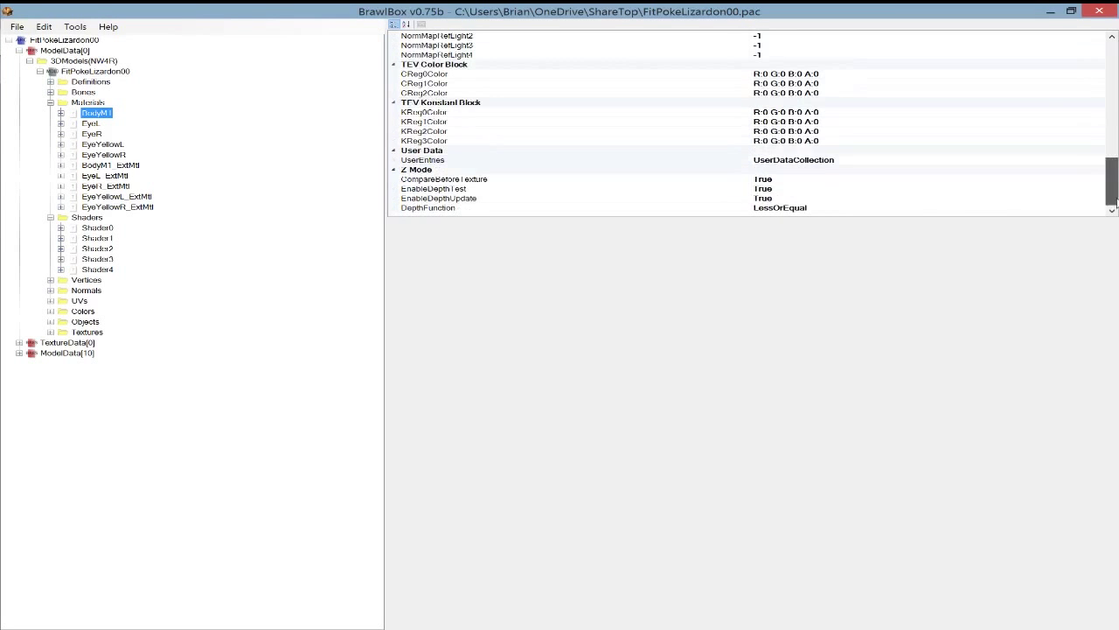
click(95, 240)
click(96, 229)
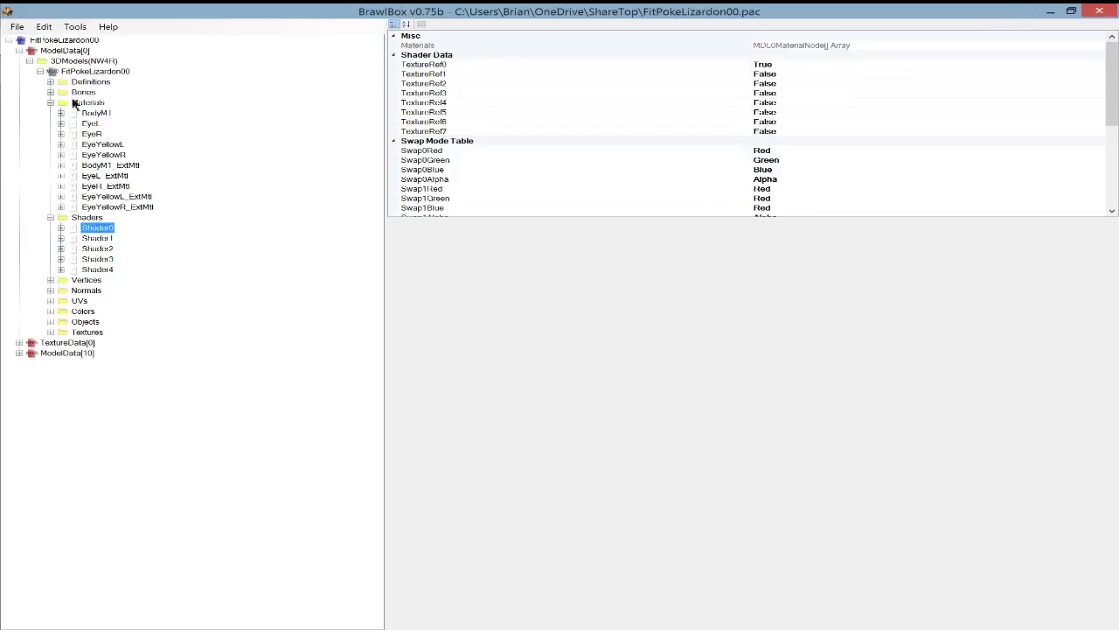
click(103, 166)
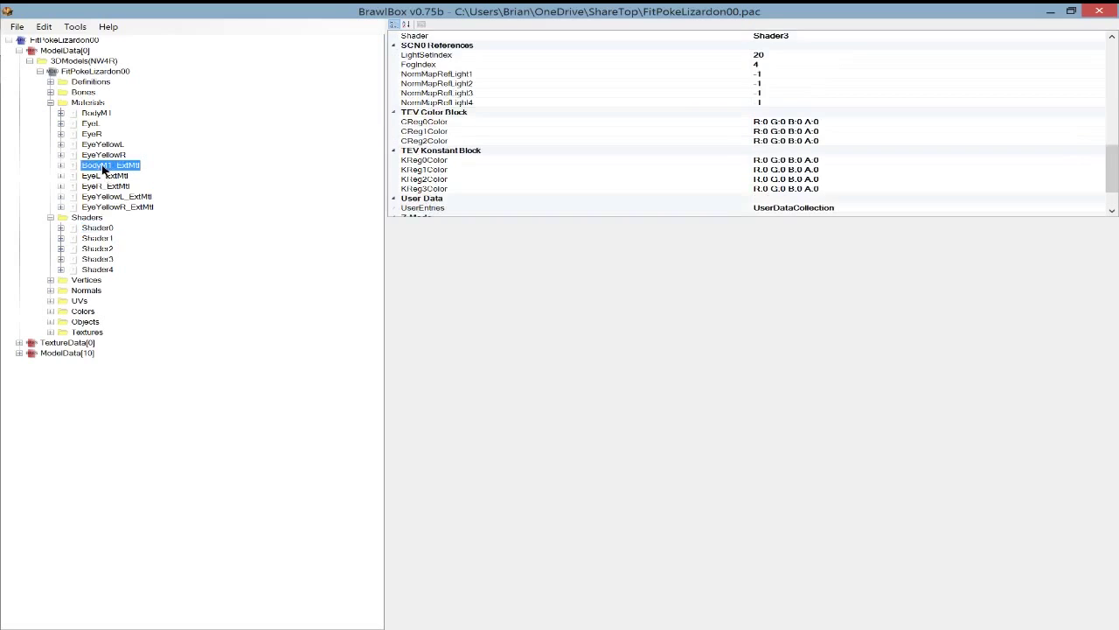
Check each eye material through EyeYellowR_ExtMtl and Shader0, then return to BodyM1's SCN0 references.
click(103, 176)
click(102, 186)
click(101, 197)
click(101, 207)
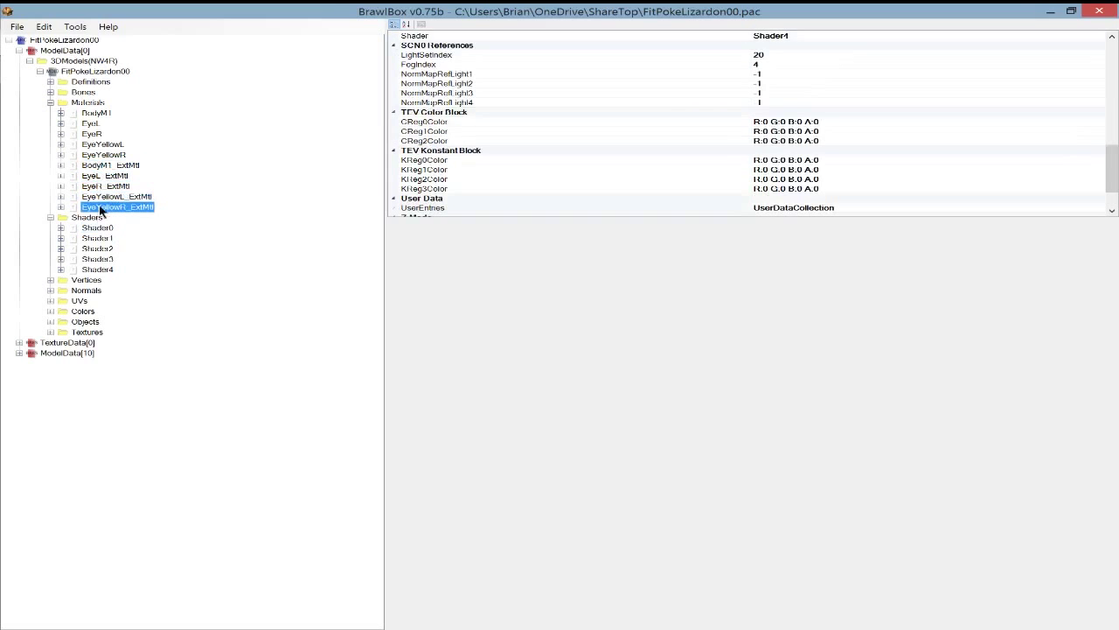
click(95, 230)
click(99, 116)
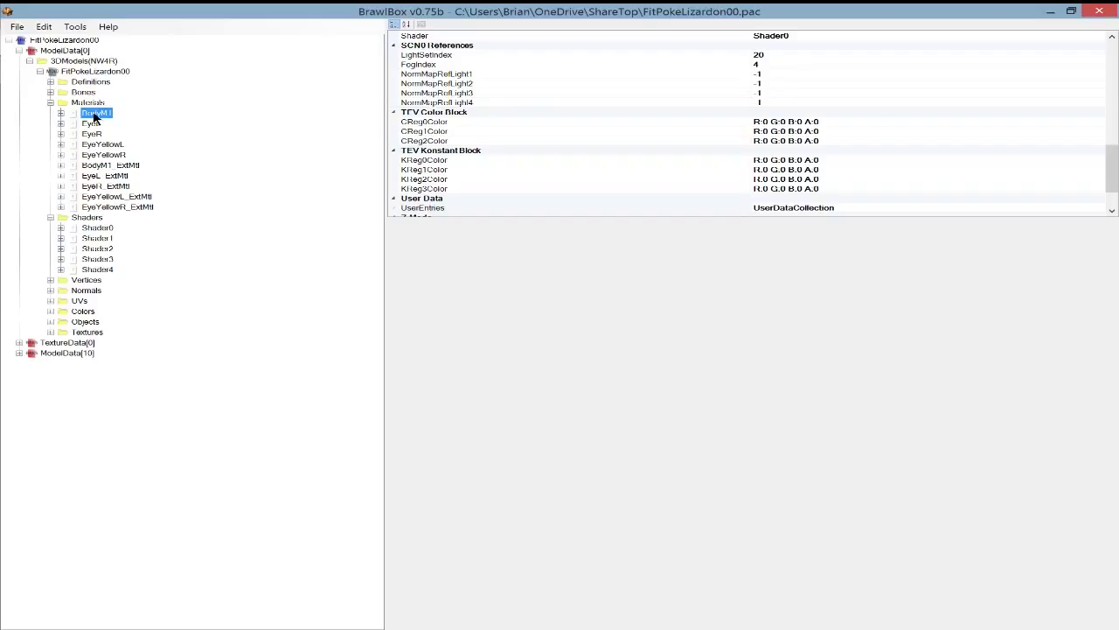
Preview the whole FitPokeLizardon00 model, then view Shader0's properties.
click(111, 71)
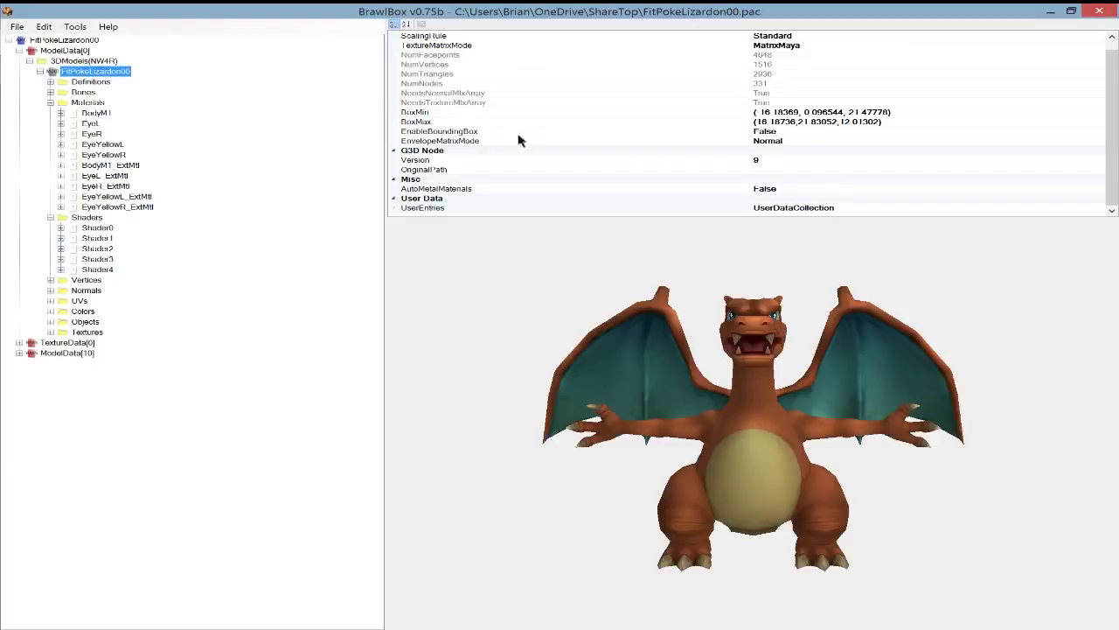
scroll(1112, 113, up, 1)
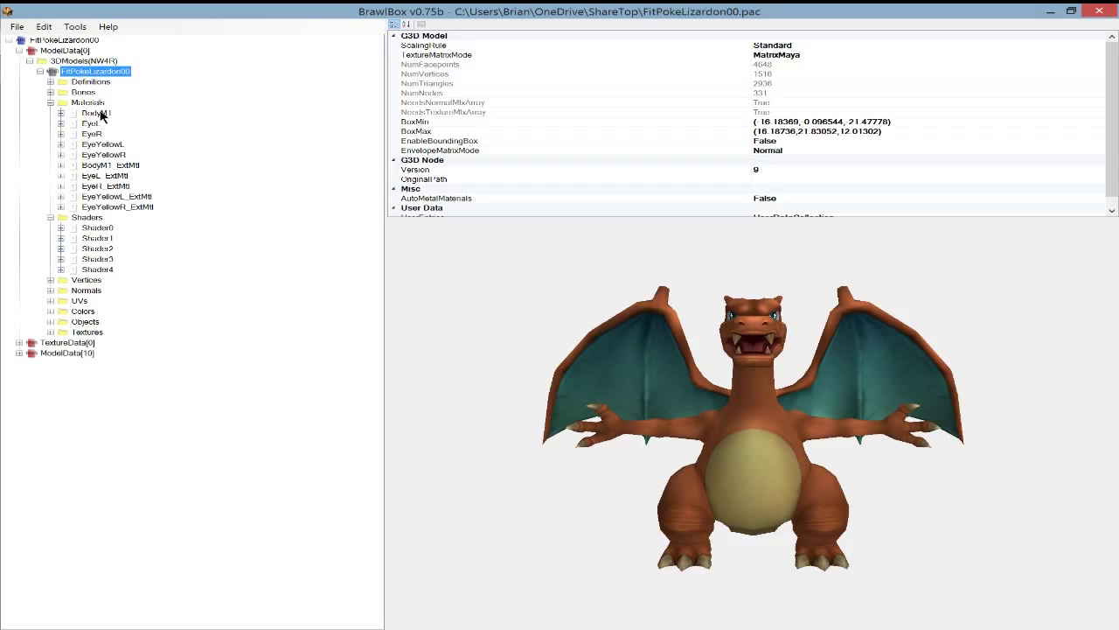
click(97, 228)
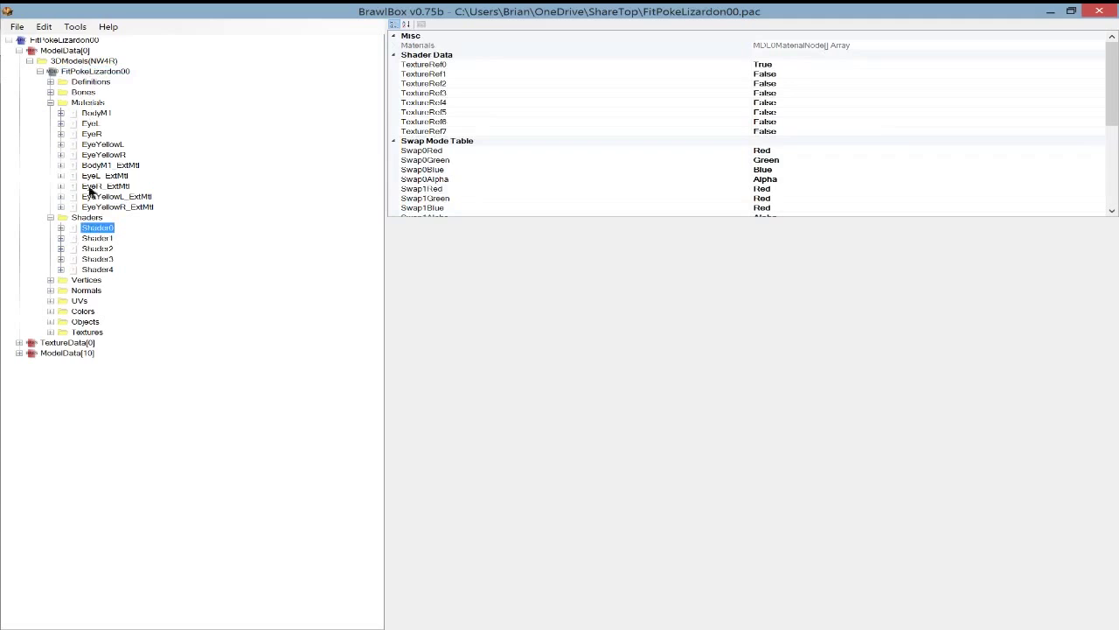
Expand Shader0 and browse its stages, starting from Stage0's TexMap0 settings.
click(91, 114)
drag(1113, 164, 1104, 46)
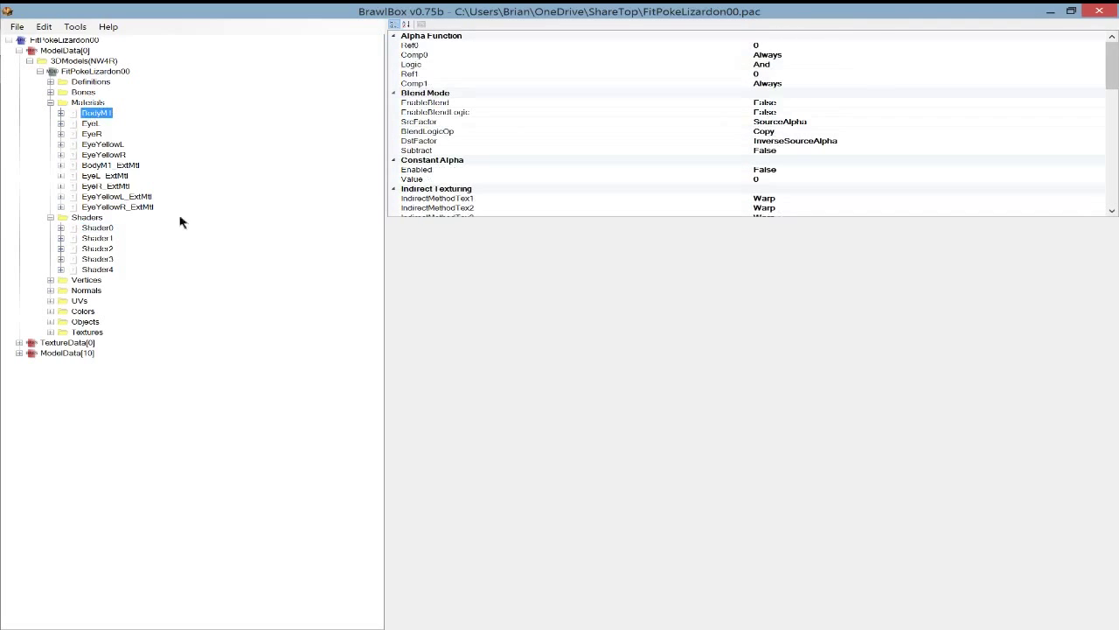
click(97, 227)
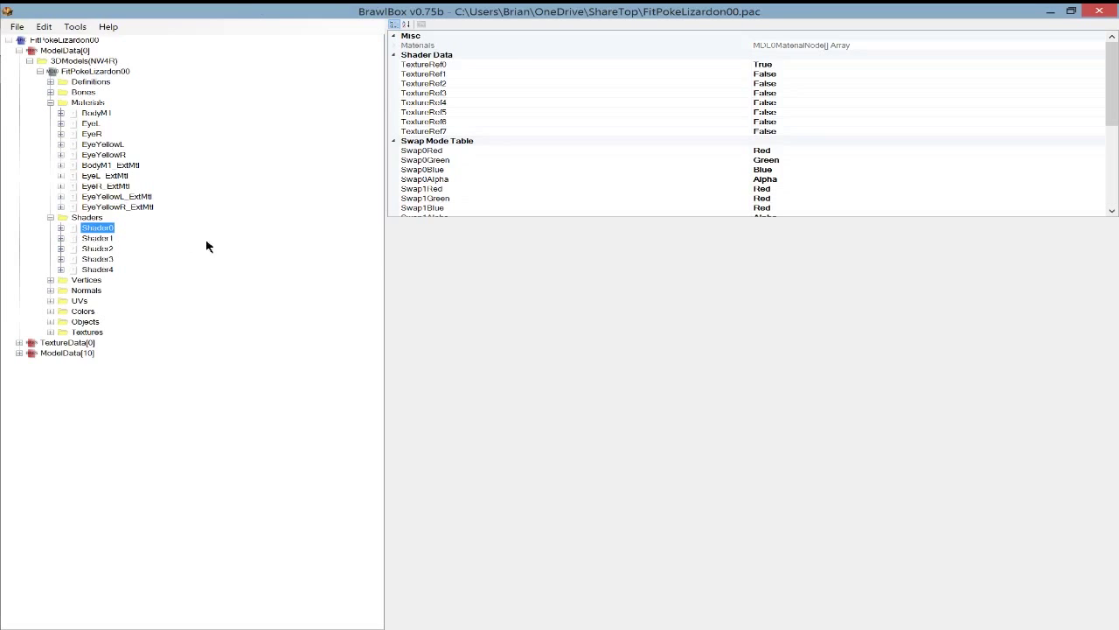
click(61, 229)
click(96, 243)
key(Down)
key(Down)
key(Up)
key(Up)
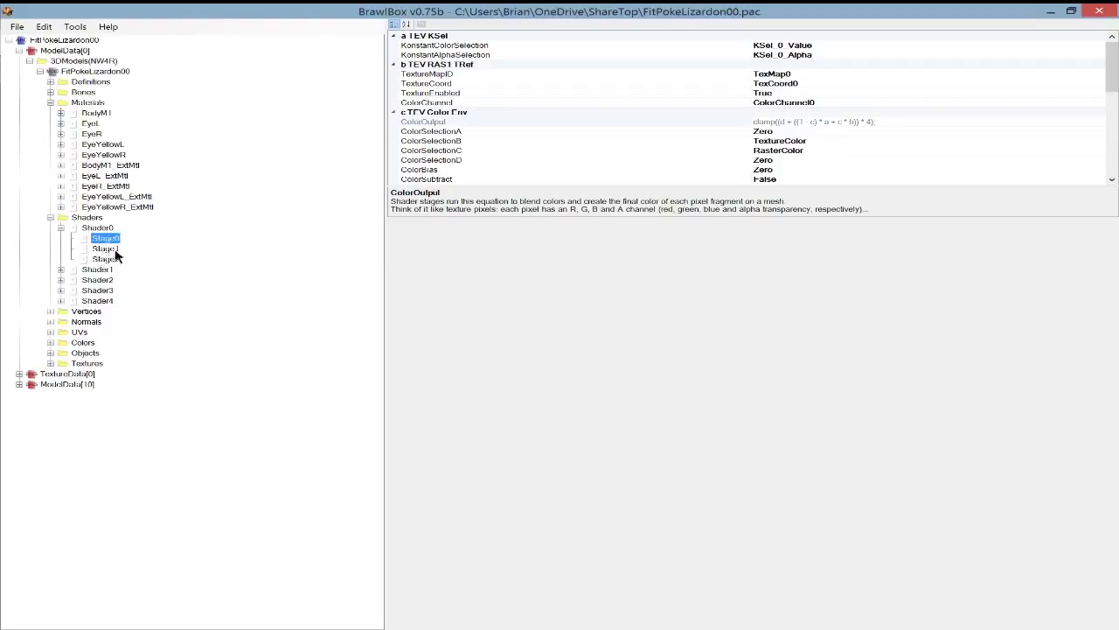
Collapse Shader0's stage list and return to BodyM1's properties, scrolled to the top.
click(50, 218)
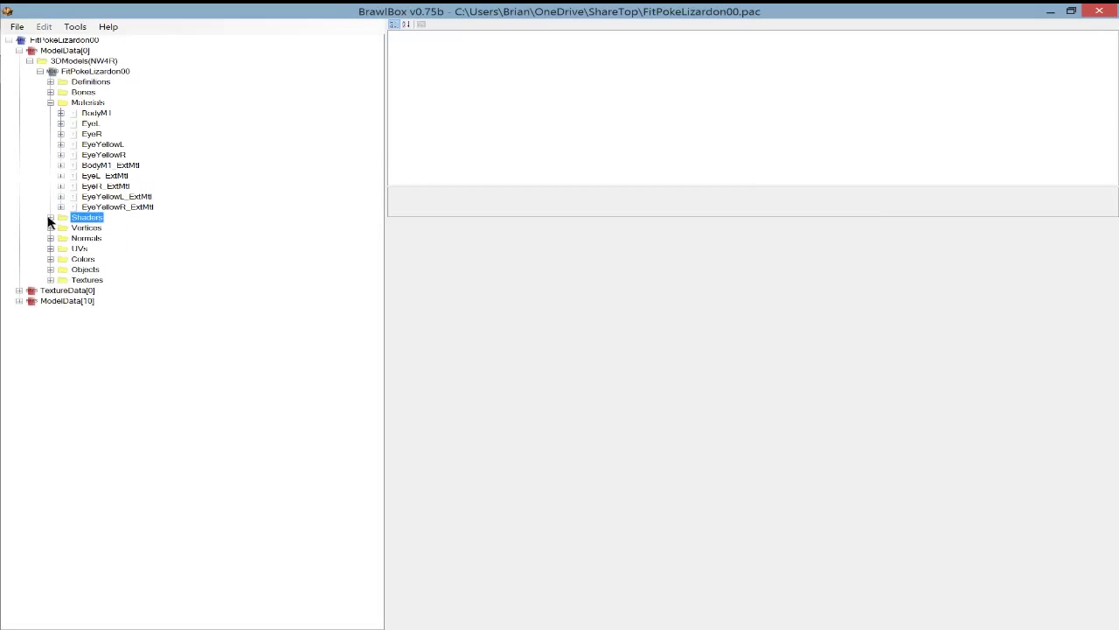
click(50, 217)
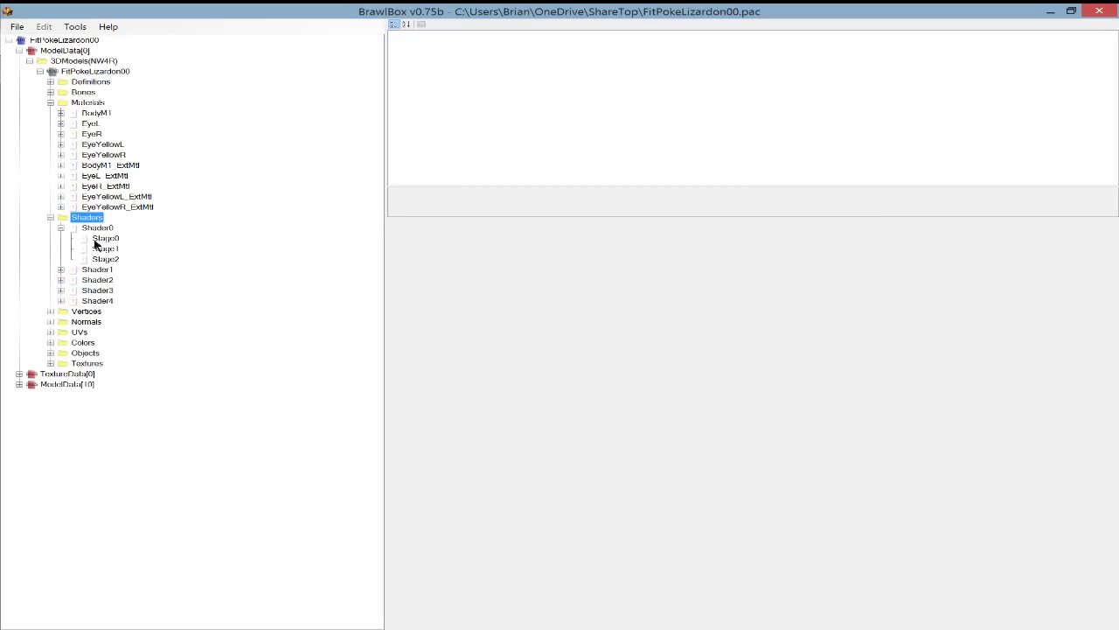
click(61, 229)
click(50, 218)
click(50, 217)
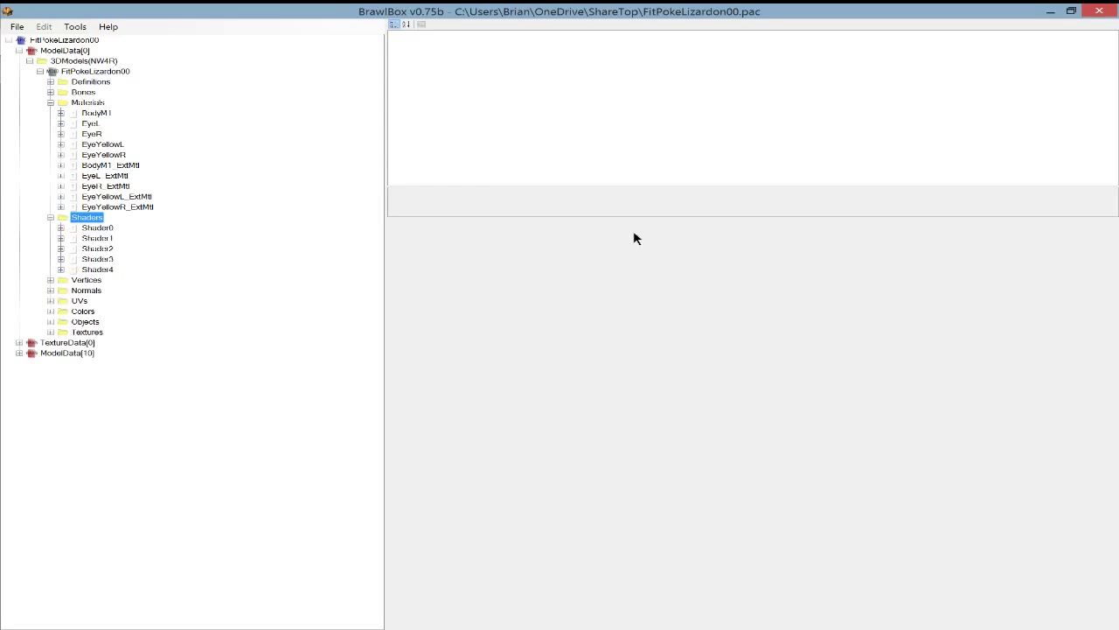
click(92, 112)
drag(1112, 175, 1100, 48)
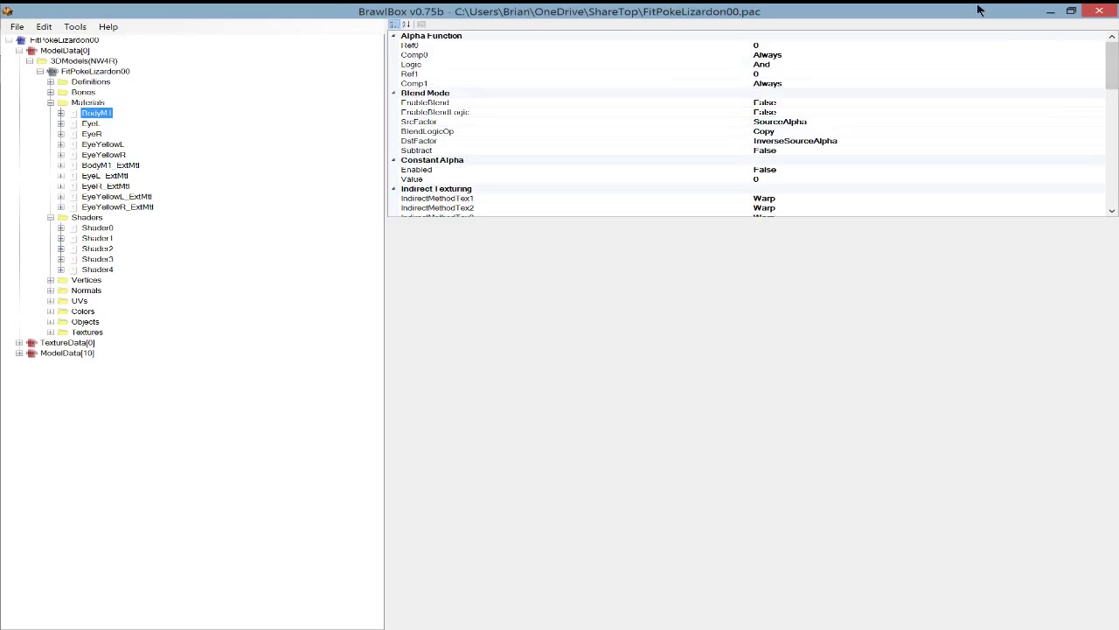
Expand BodyM1's LightChannel0 and its Color settings, enlarging the property list.
drag(1109, 42, 1109, 105)
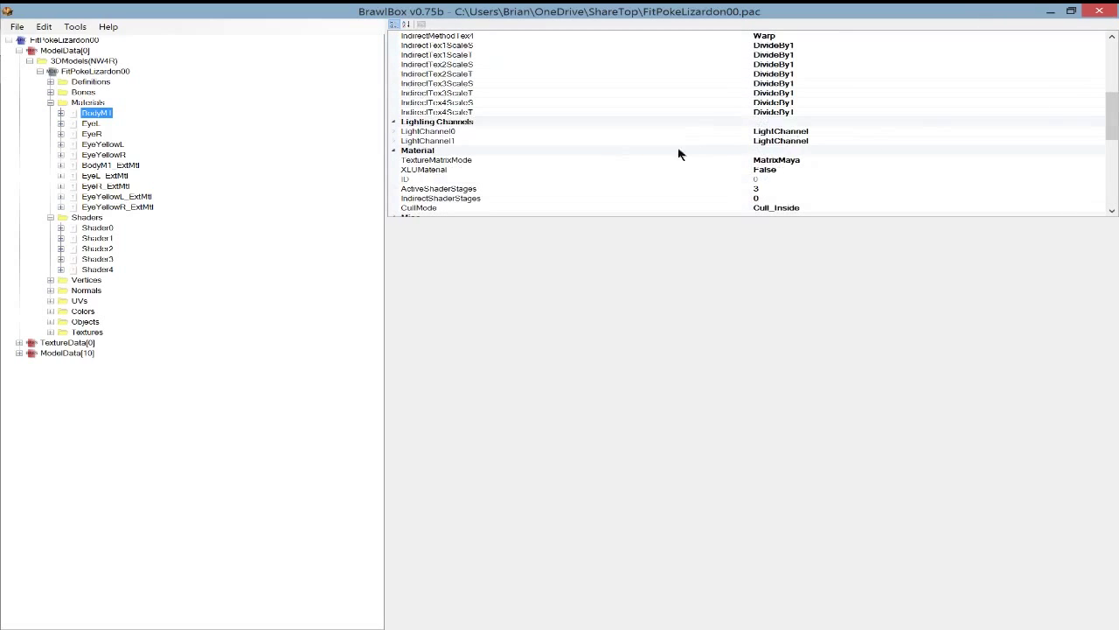
click(395, 132)
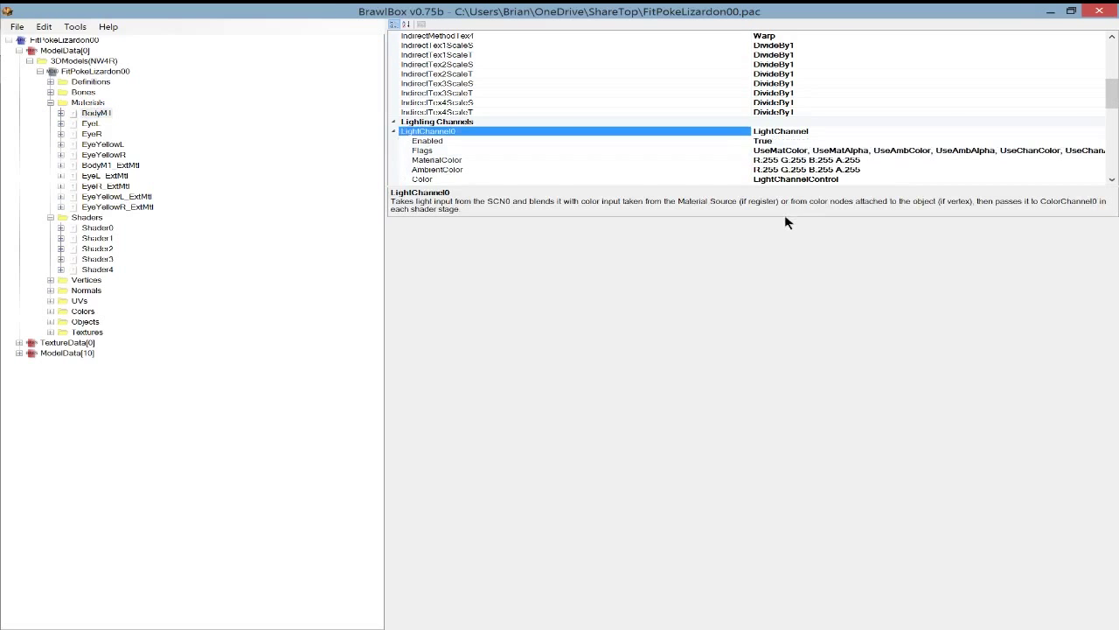
drag(784, 219, 639, 351)
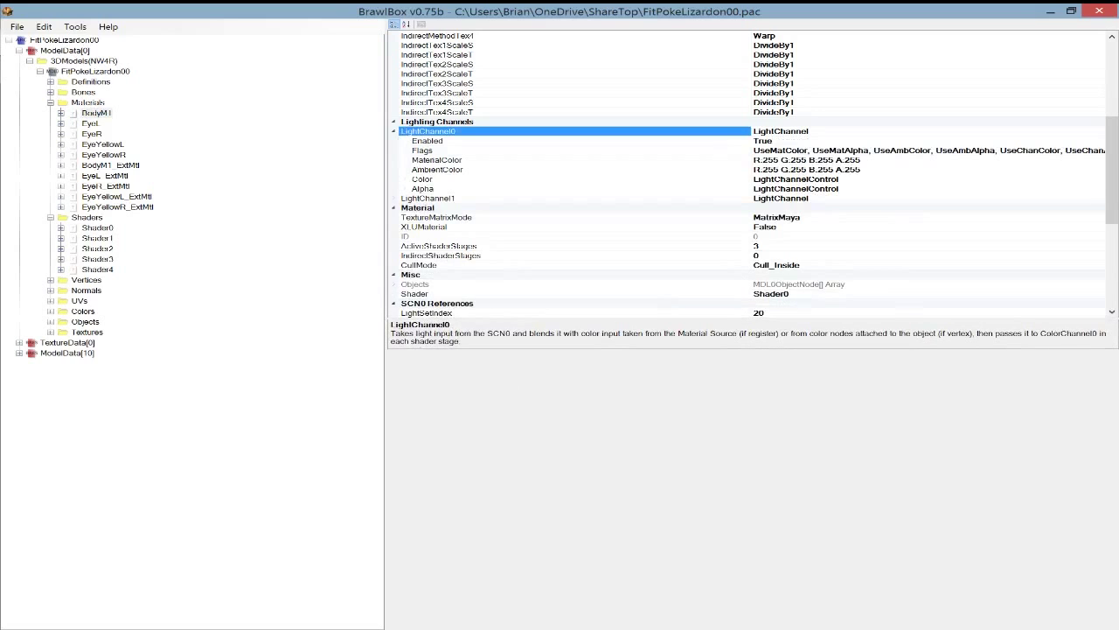
mouse_move(1113, 122)
mouse_down()
mouse_move(1115, 94)
mouse_move(1113, 160)
mouse_move(1113, 118)
mouse_up()
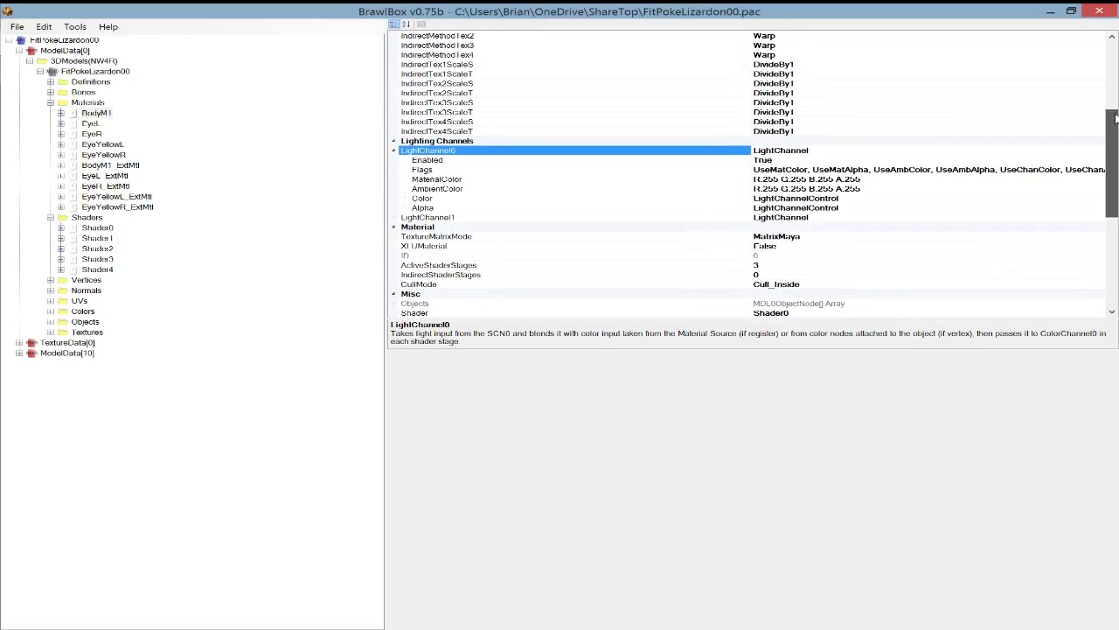
click(403, 199)
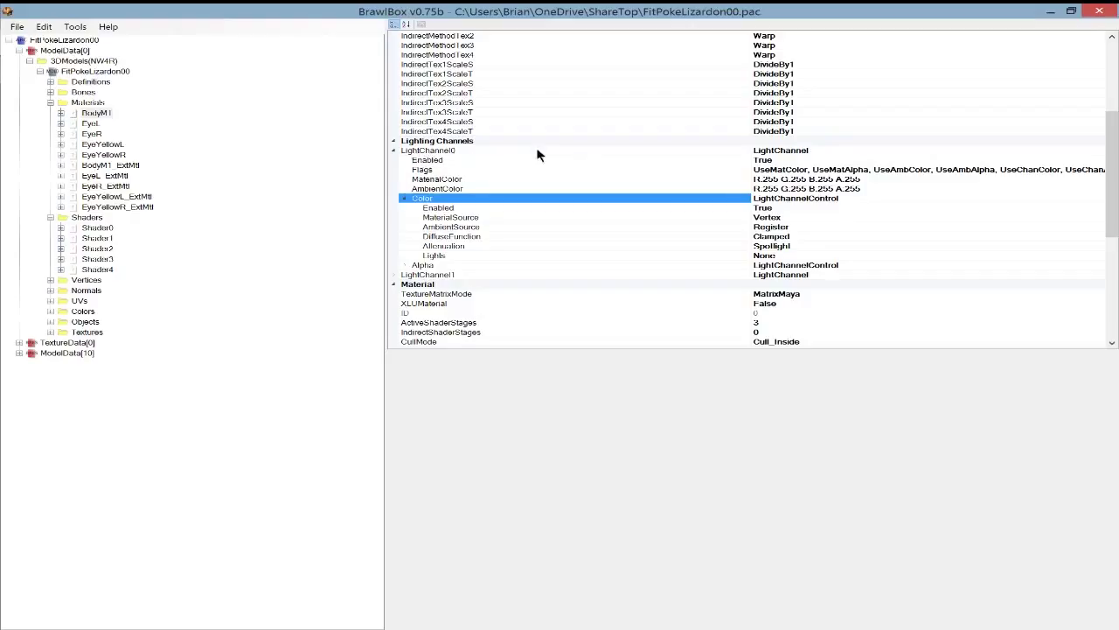
Read LightSetIndex 20 and FogIndex 4, then open the FitPokeLizardon00_BodyM1 colour node.
click(427, 153)
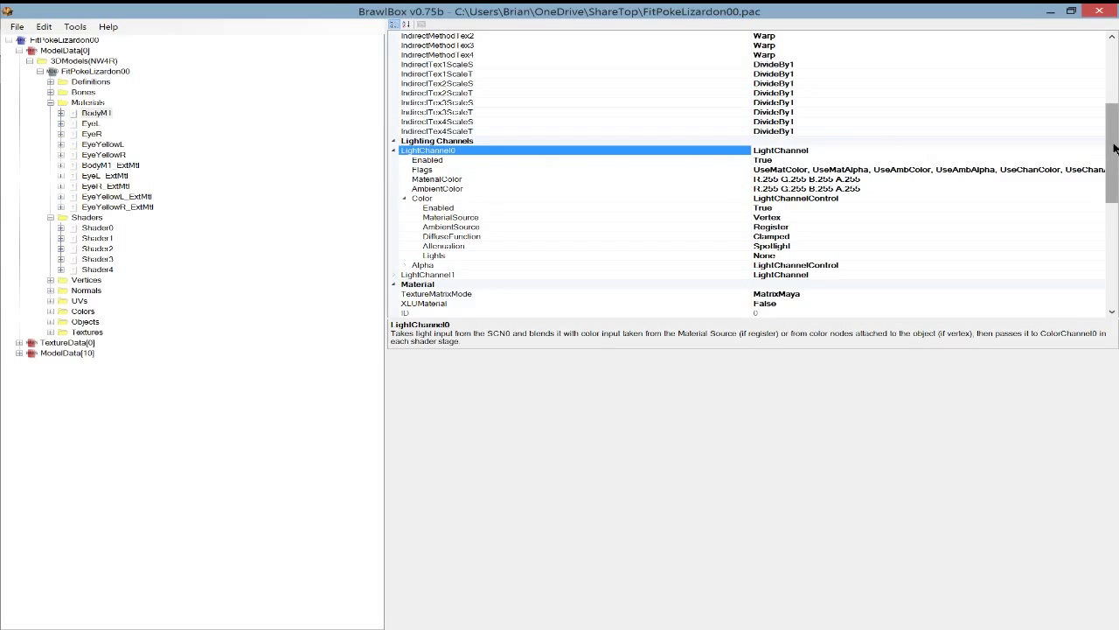
scroll(1113, 149, down, 10)
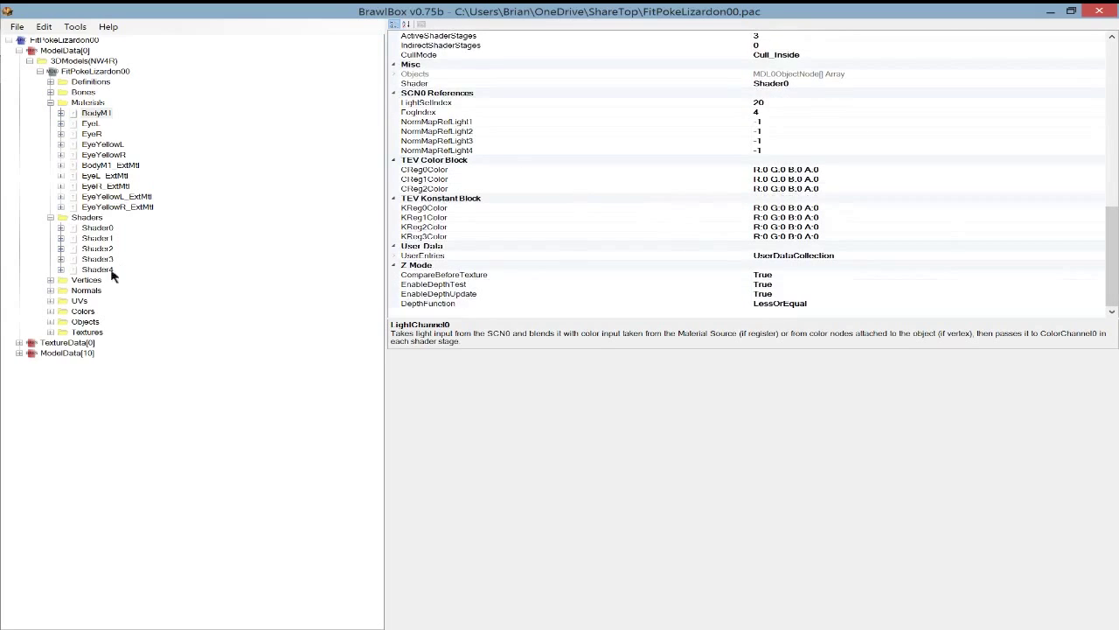
click(56, 315)
click(50, 311)
click(94, 322)
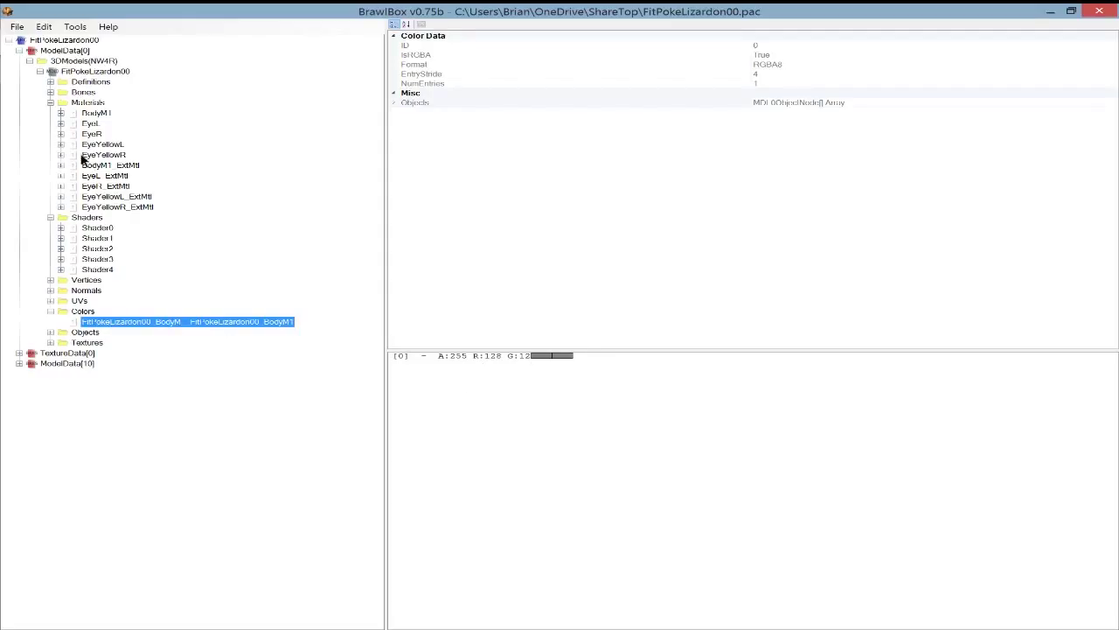
Reopen BodyM1's LightChannel0 Color settings and briefly expand then collapse LightChannel1.
click(93, 113)
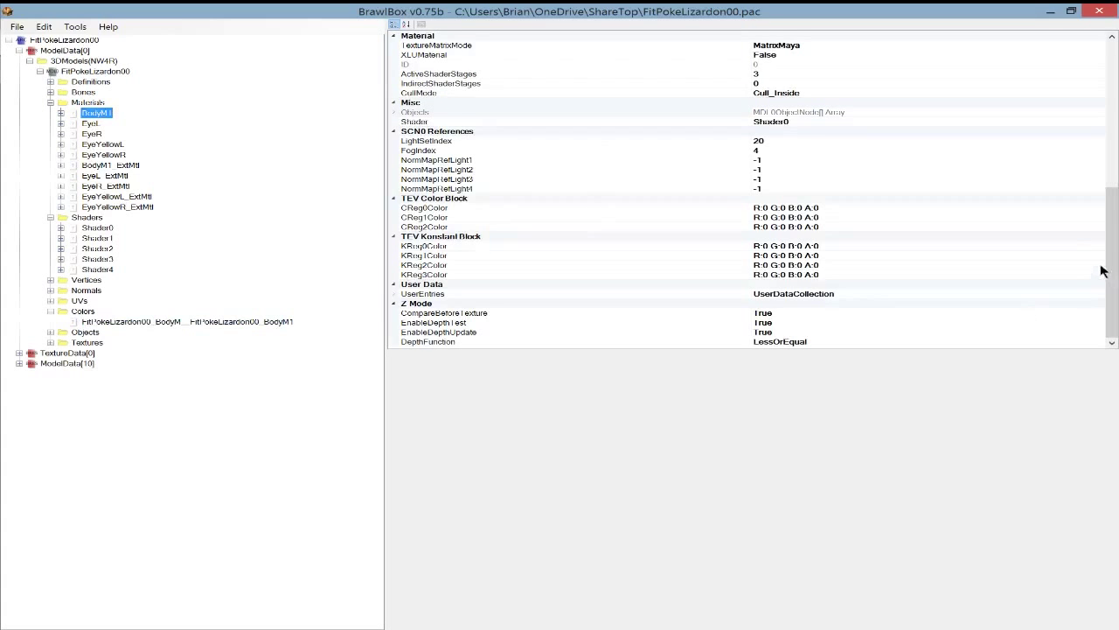
drag(1107, 263, 1112, 161)
double_click(400, 247)
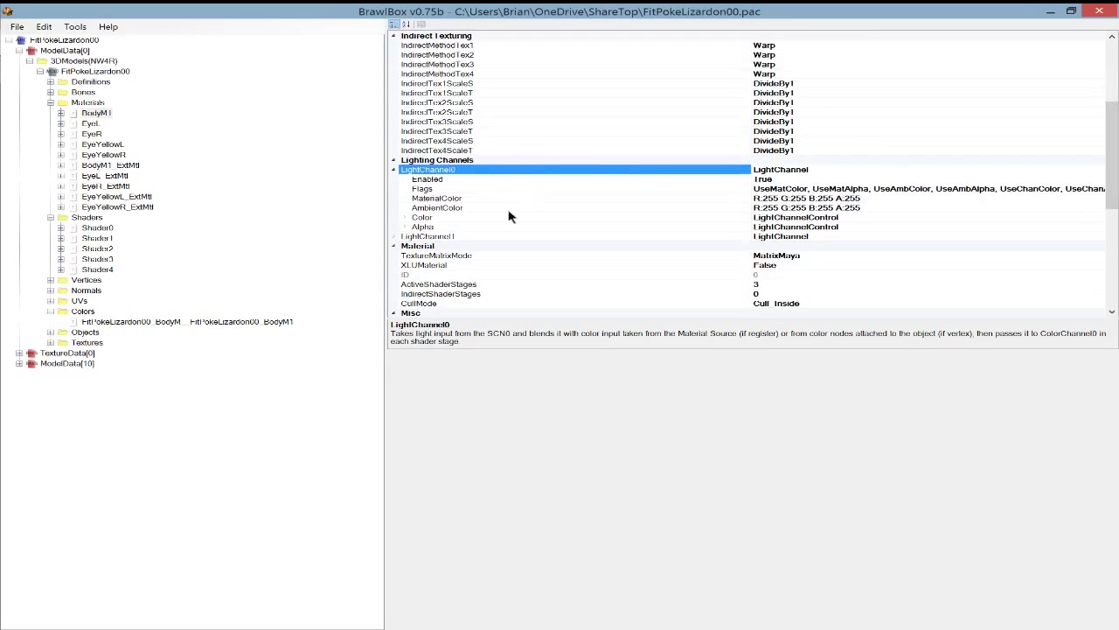
click(407, 217)
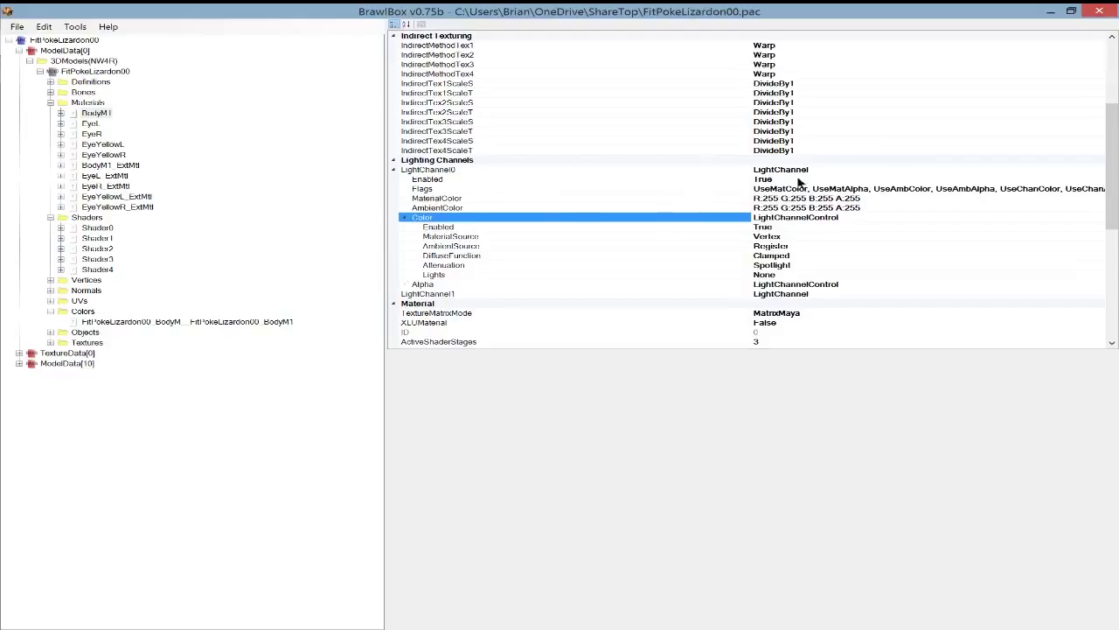
click(395, 296)
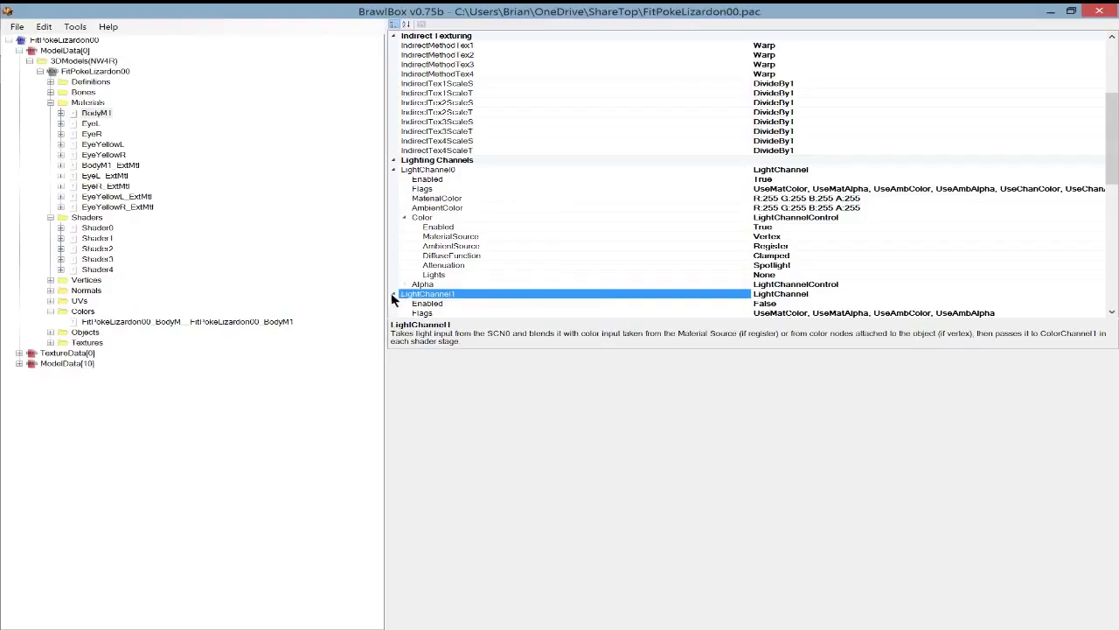
click(394, 295)
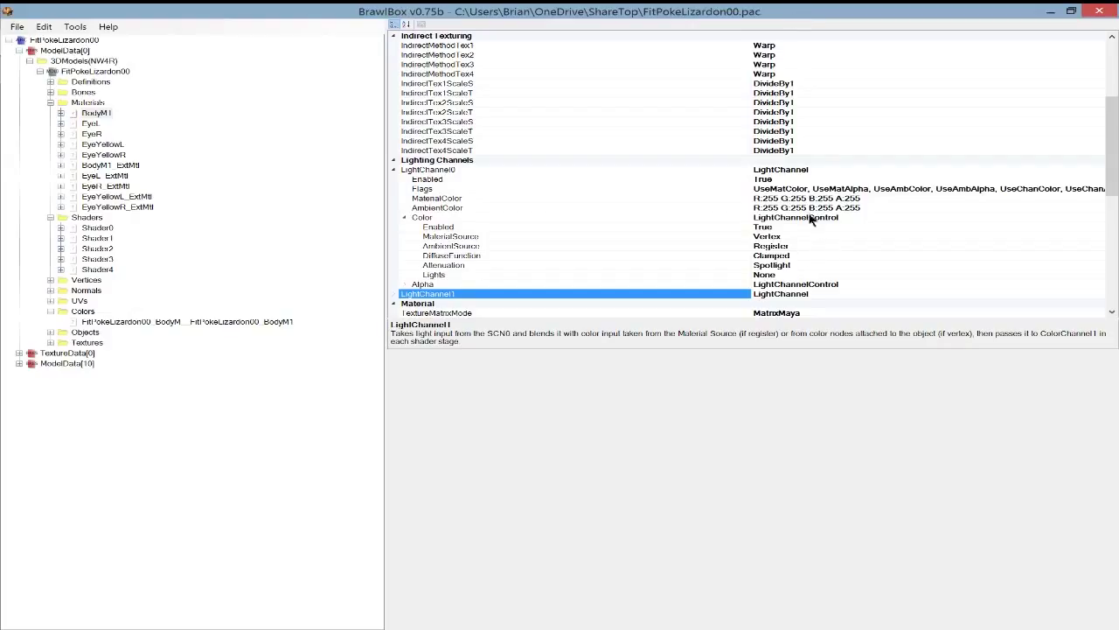
Inspect MaterialColor and AmbientColor (both R:255 G:255 B:255 A:255) and the Enabled value.
click(785, 199)
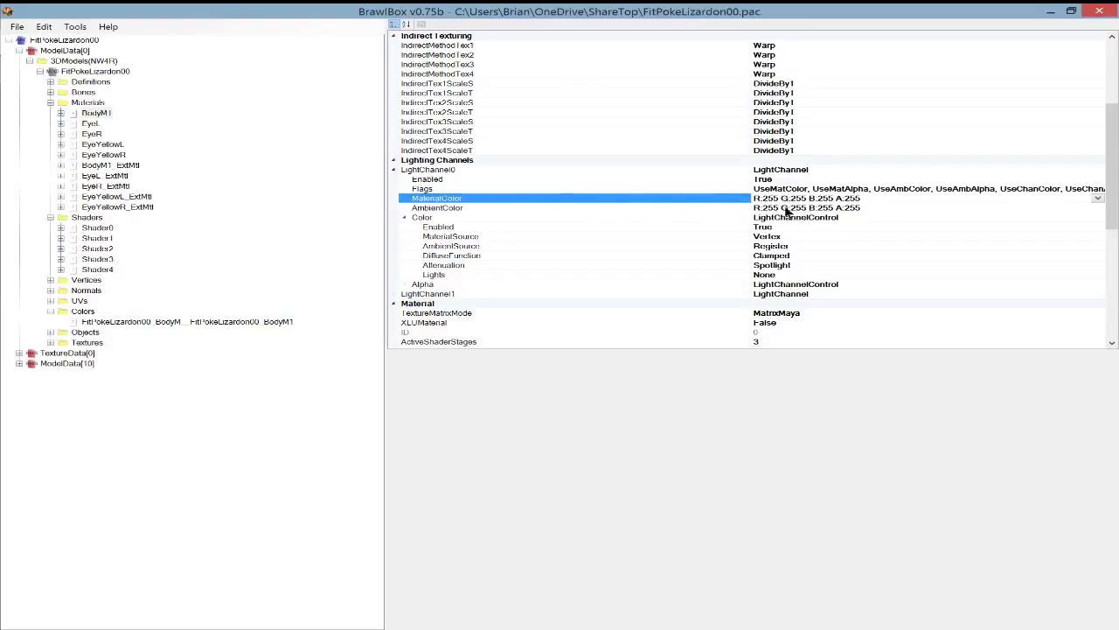
click(510, 208)
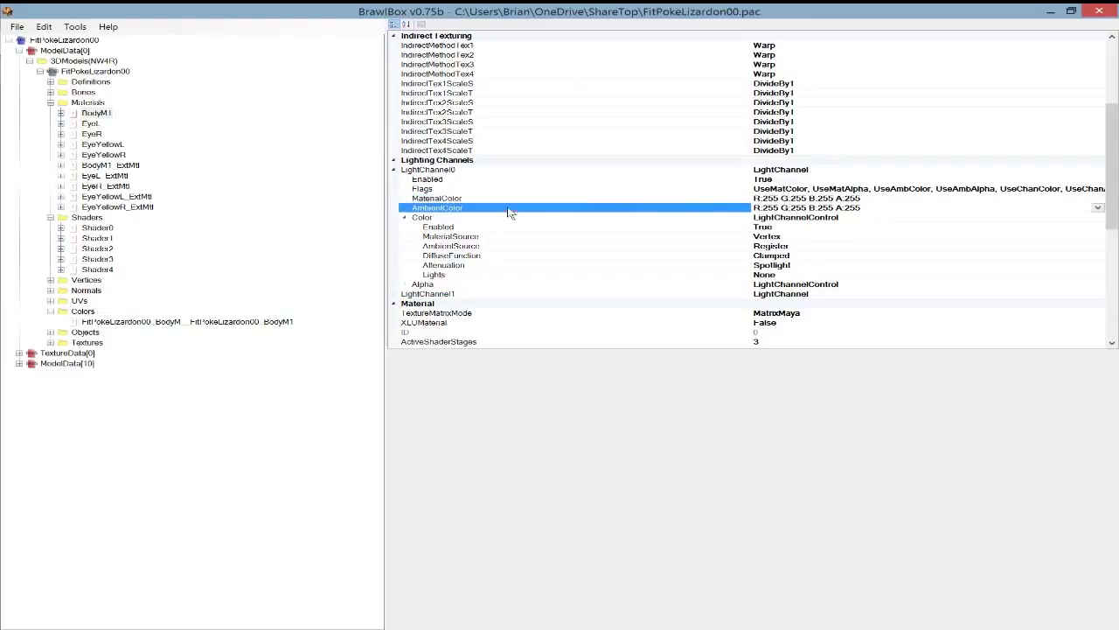
click(717, 199)
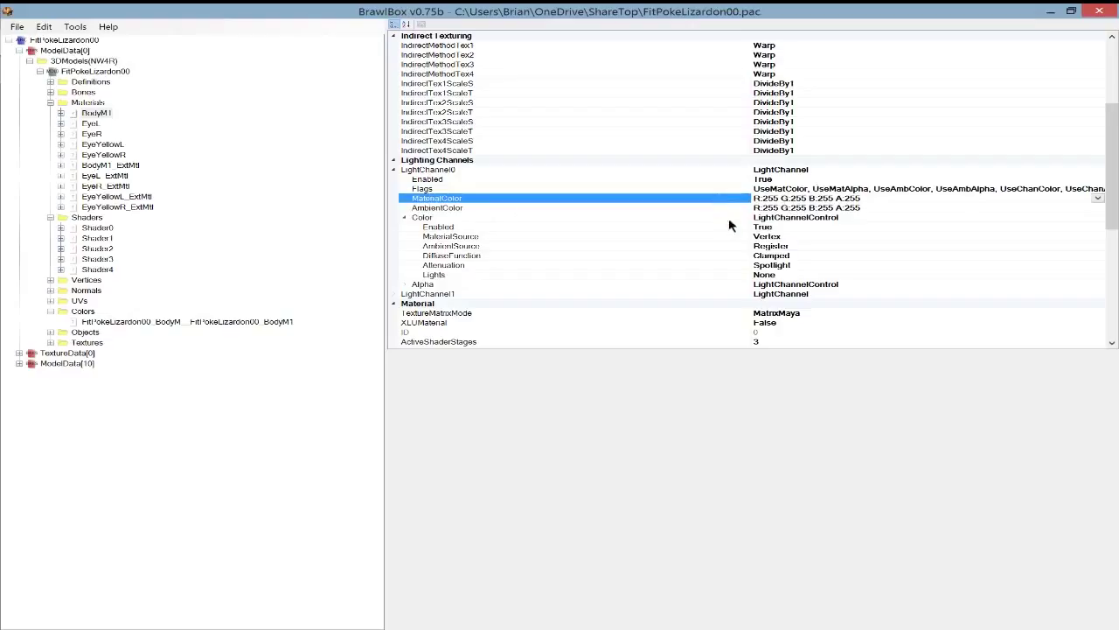
click(733, 209)
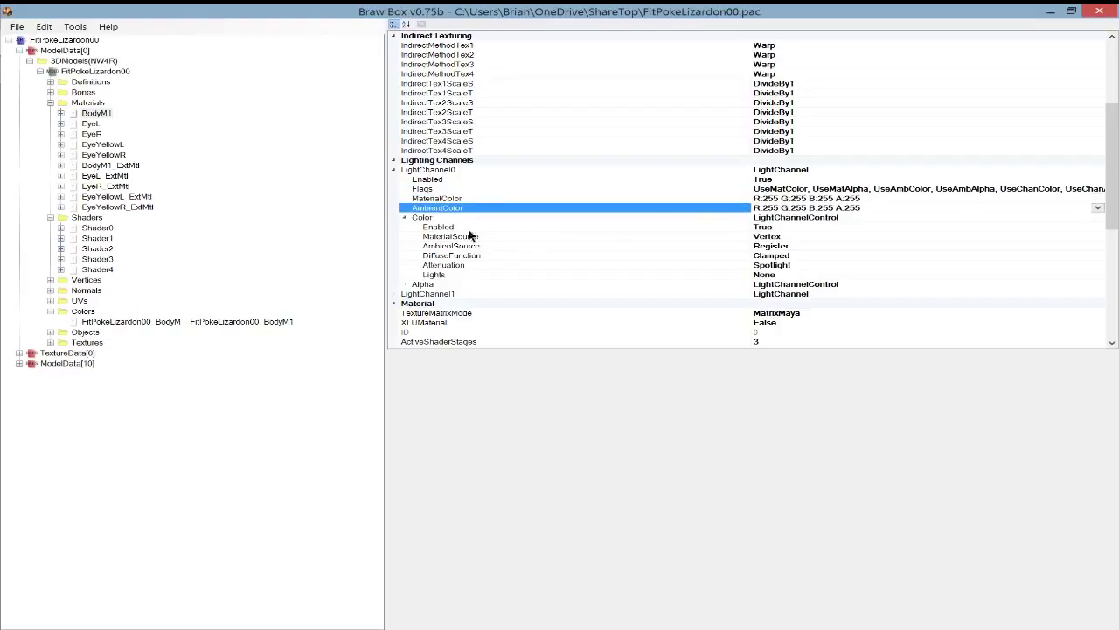
click(759, 228)
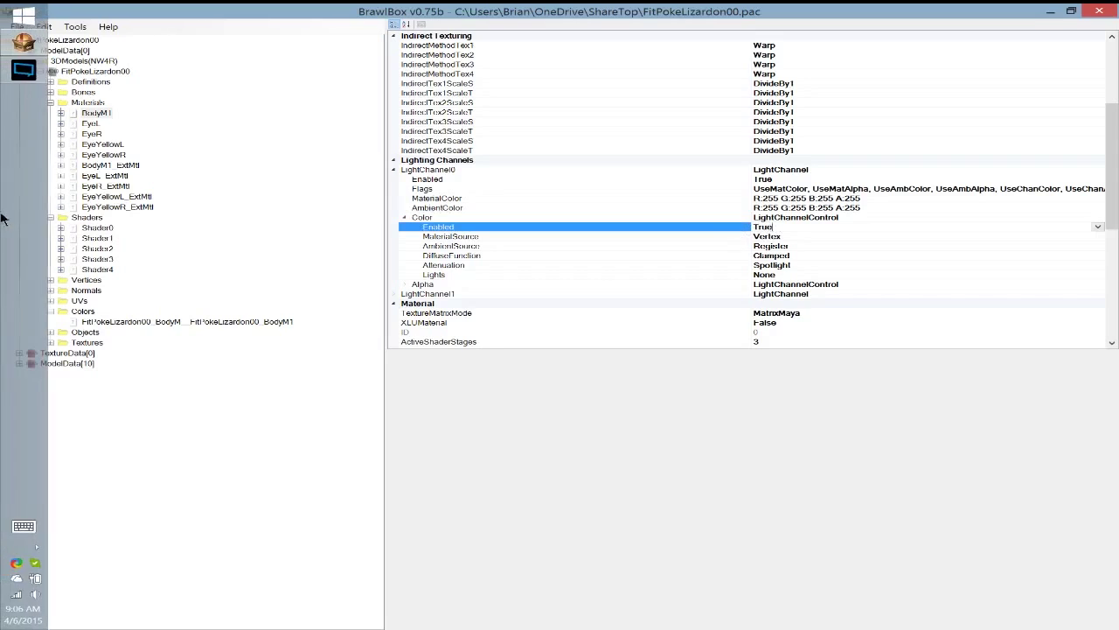
Open File Explorer and go to the Smash Bros folder.
click(9, 623)
key(Escape)
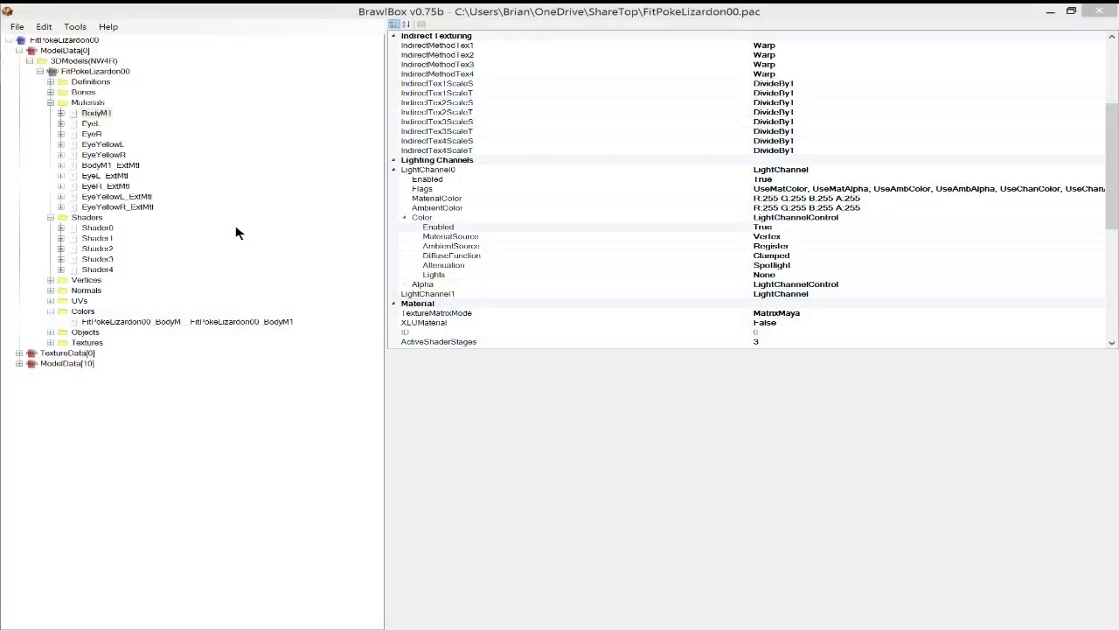
scroll(644, 253, down, 3)
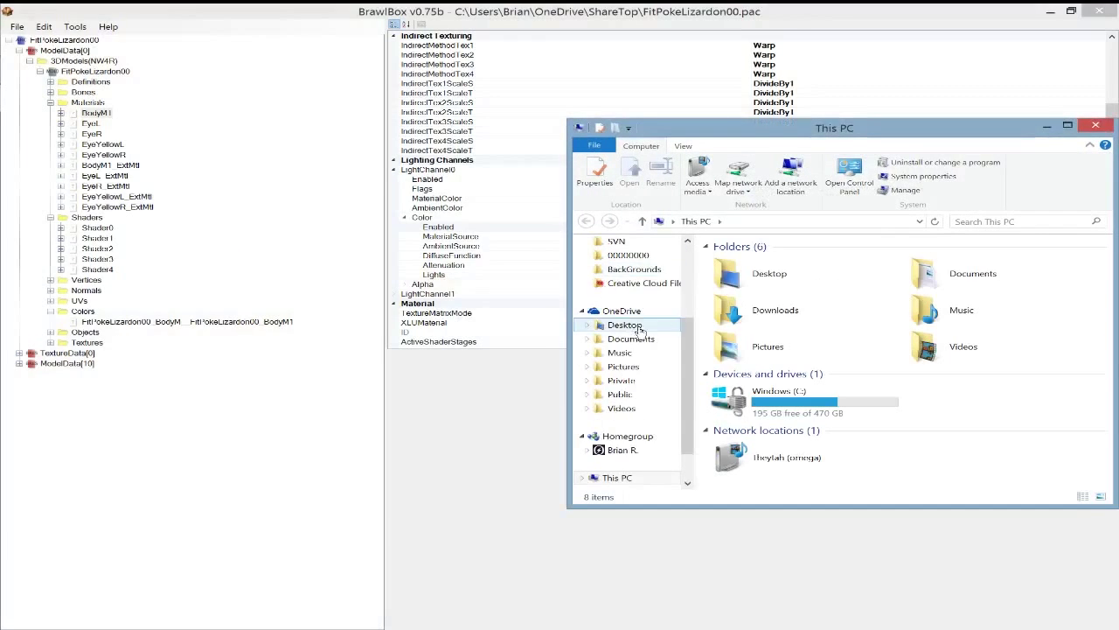
click(647, 270)
scroll(649, 280, up, 3)
scroll(647, 289, down, 4)
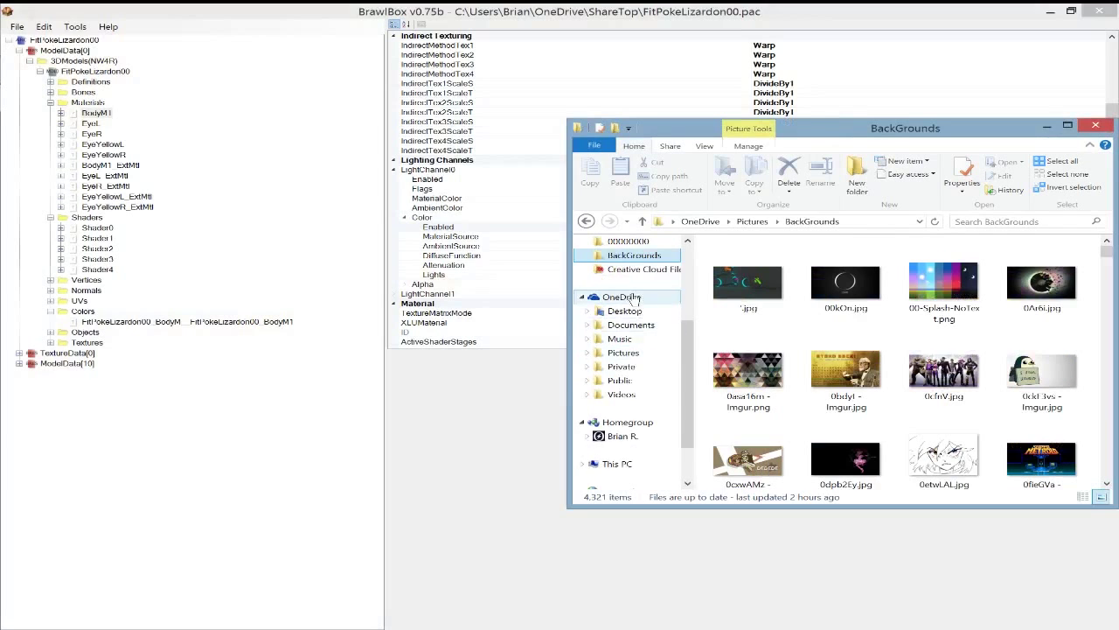
scroll(635, 296, up, 4)
click(632, 342)
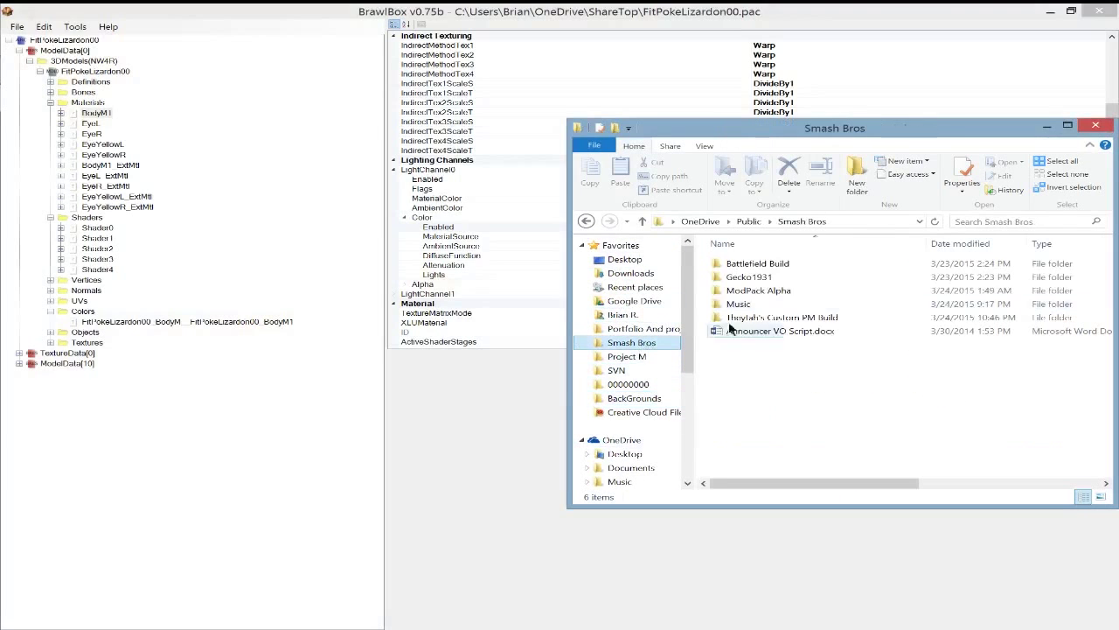
Browse Battlefield Build > Full > projectm > pf > stage > melee and open STGBATTLEFIELD.pac.
double_click(759, 264)
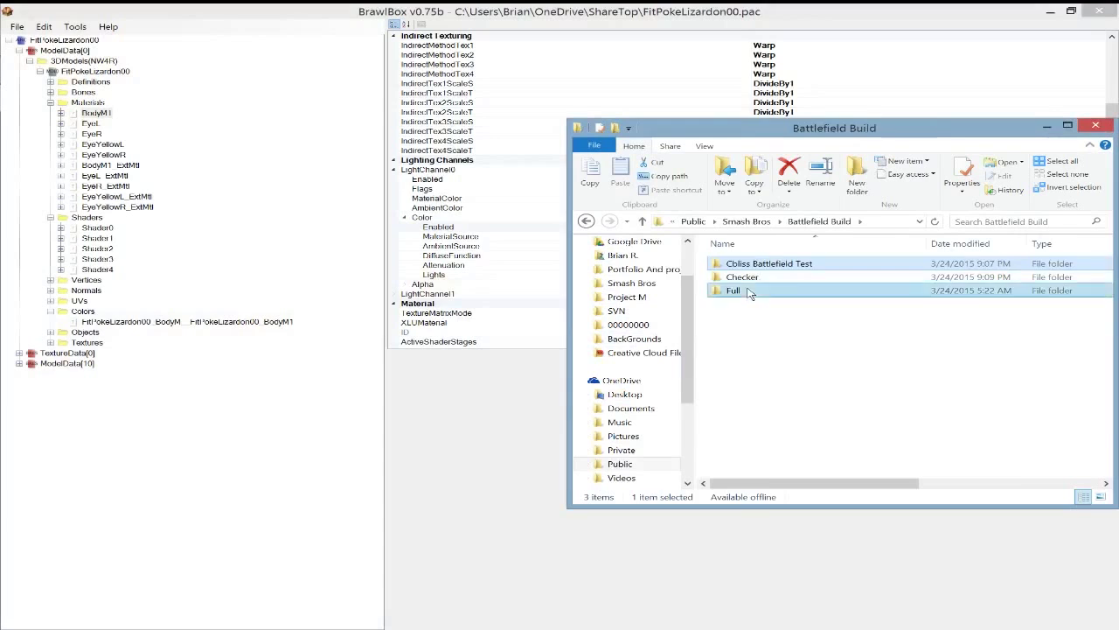
double_click(743, 290)
double_click(744, 303)
double_click(735, 277)
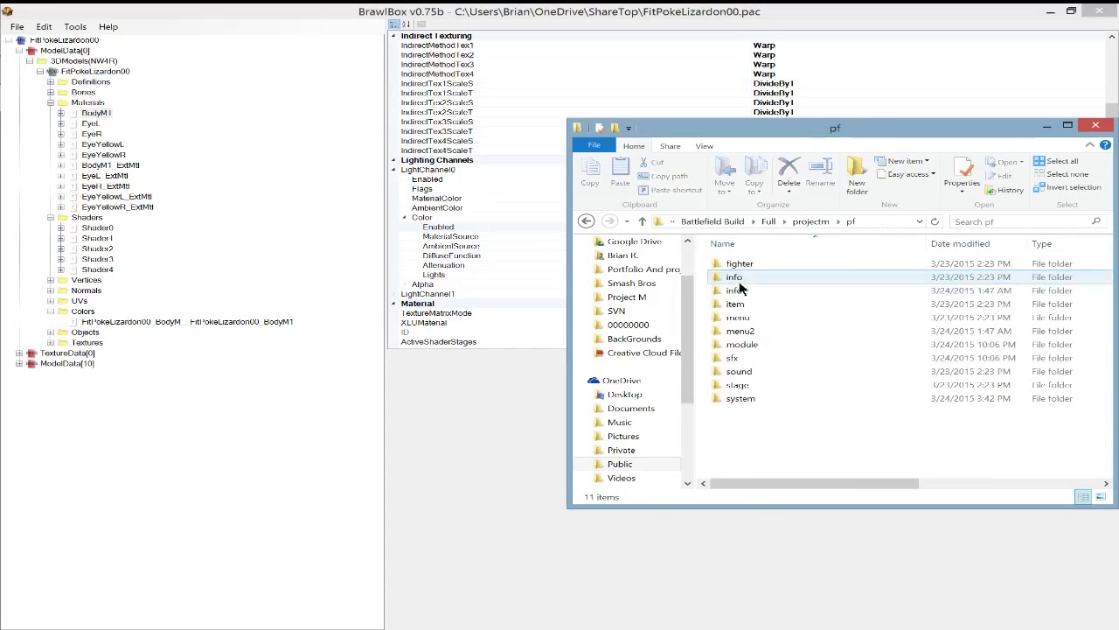
double_click(742, 385)
double_click(751, 264)
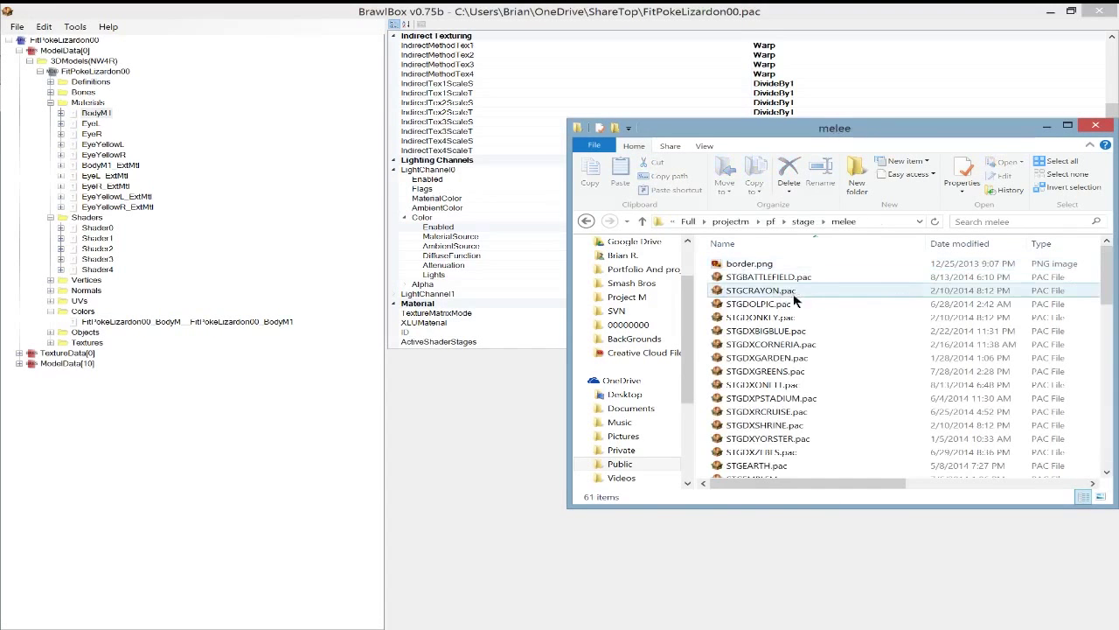
double_click(770, 278)
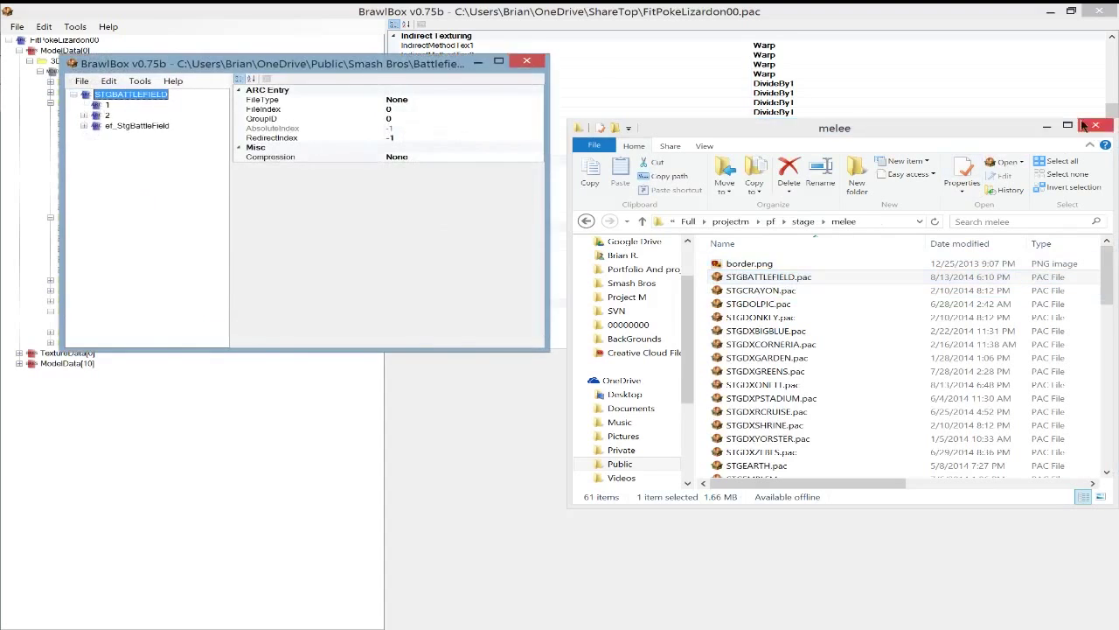
Close File Explorer and expand the stage's SceneData[0] and AnmScn(NW4R) nodes.
click(1090, 125)
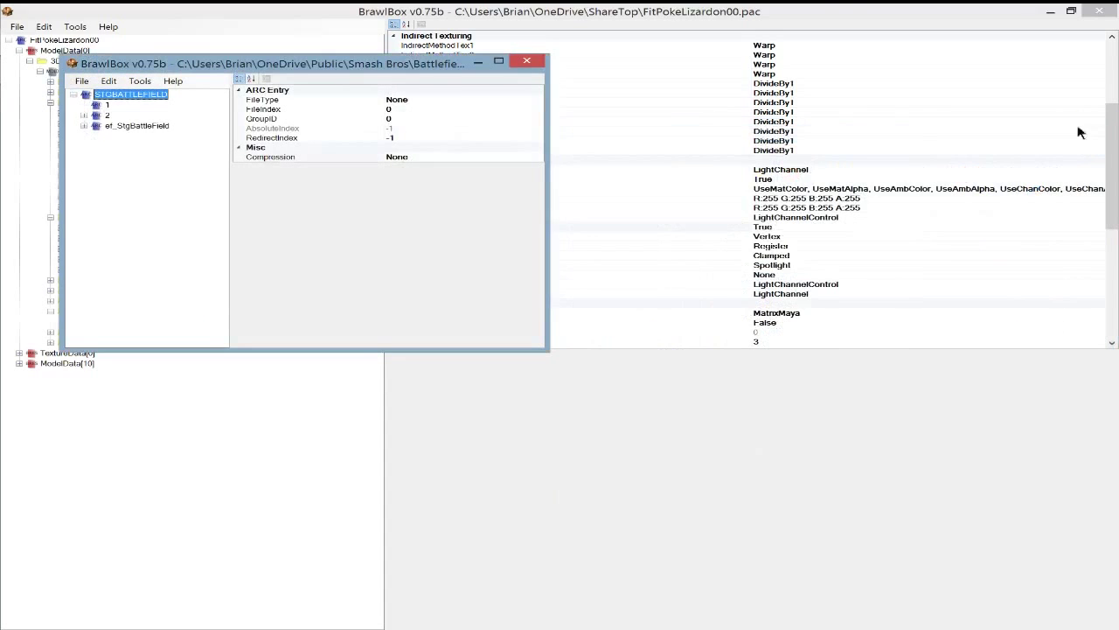
click(85, 116)
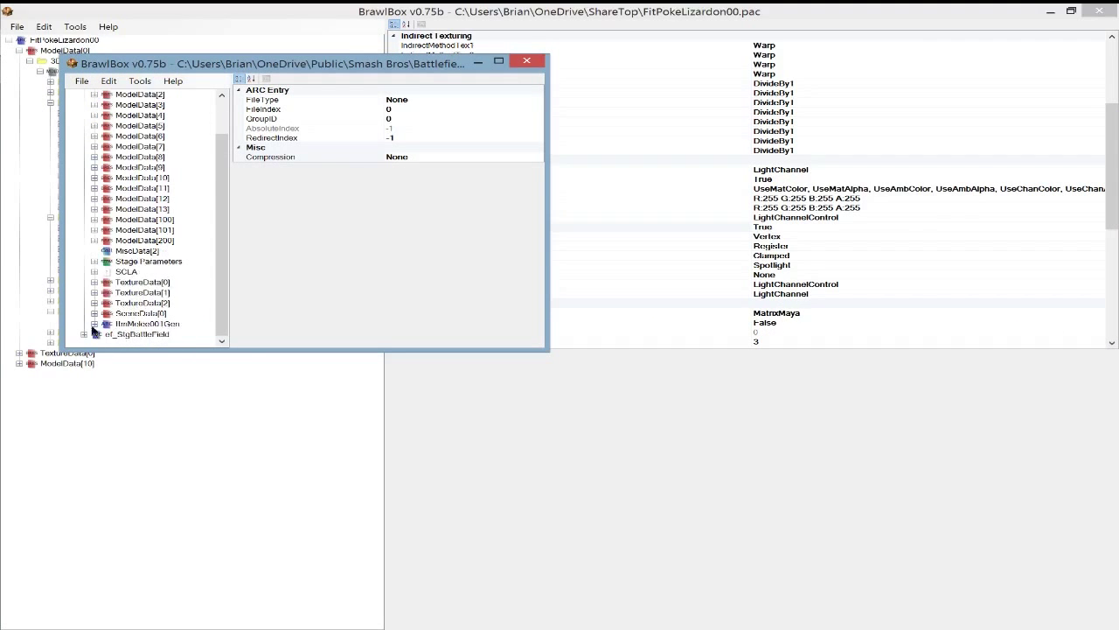
click(95, 313)
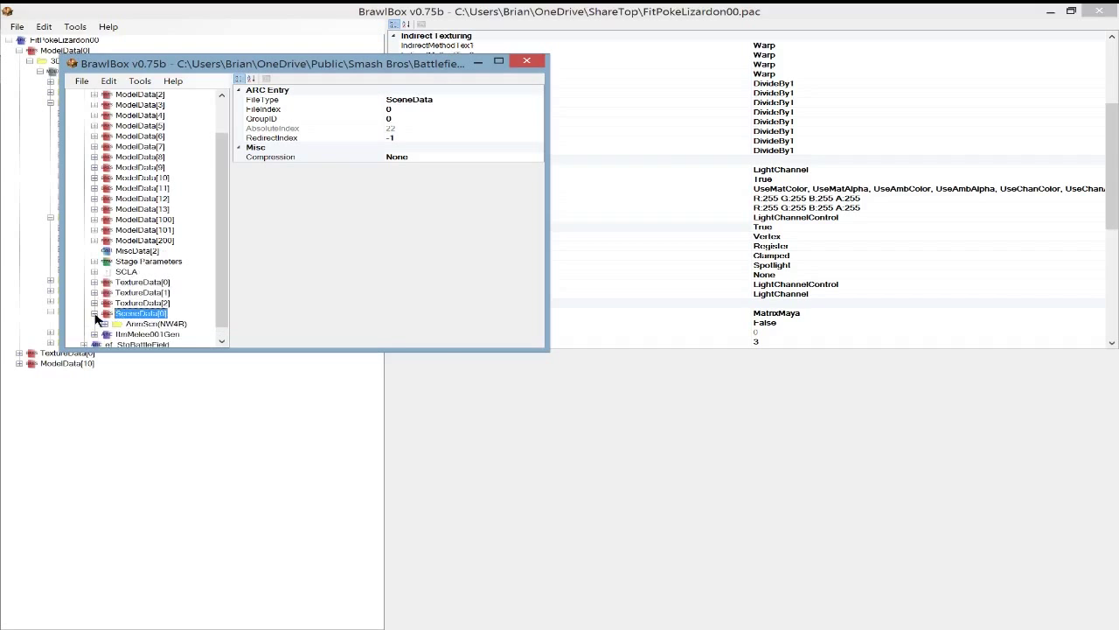
click(105, 323)
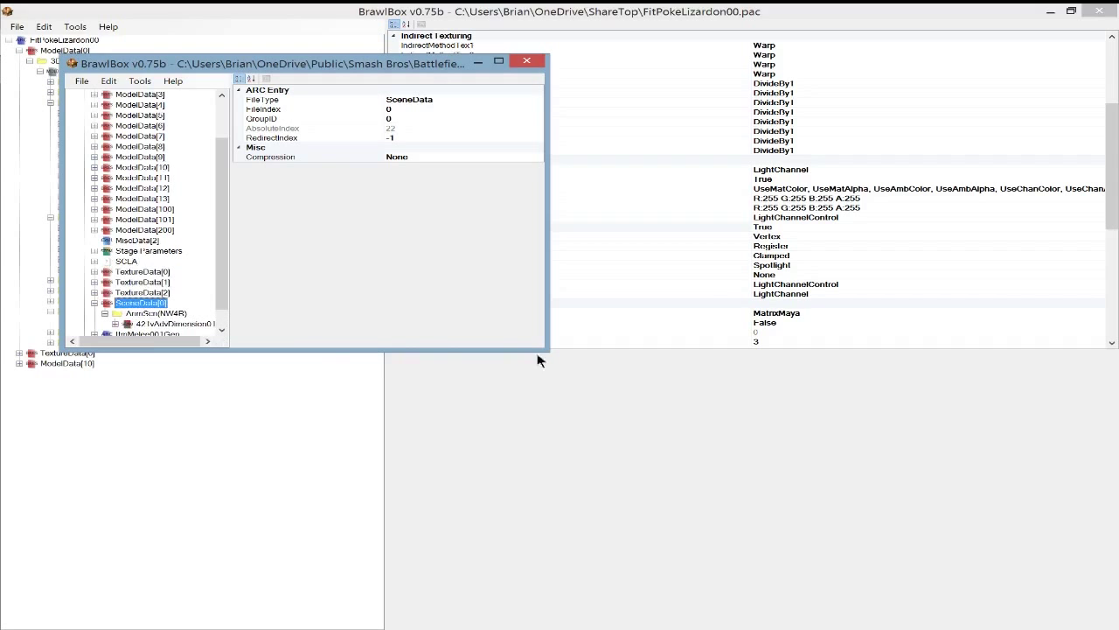
Expand 421vAdvDimension01's LightSet entries and snap the stage window to the left half.
drag(547, 357, 723, 454)
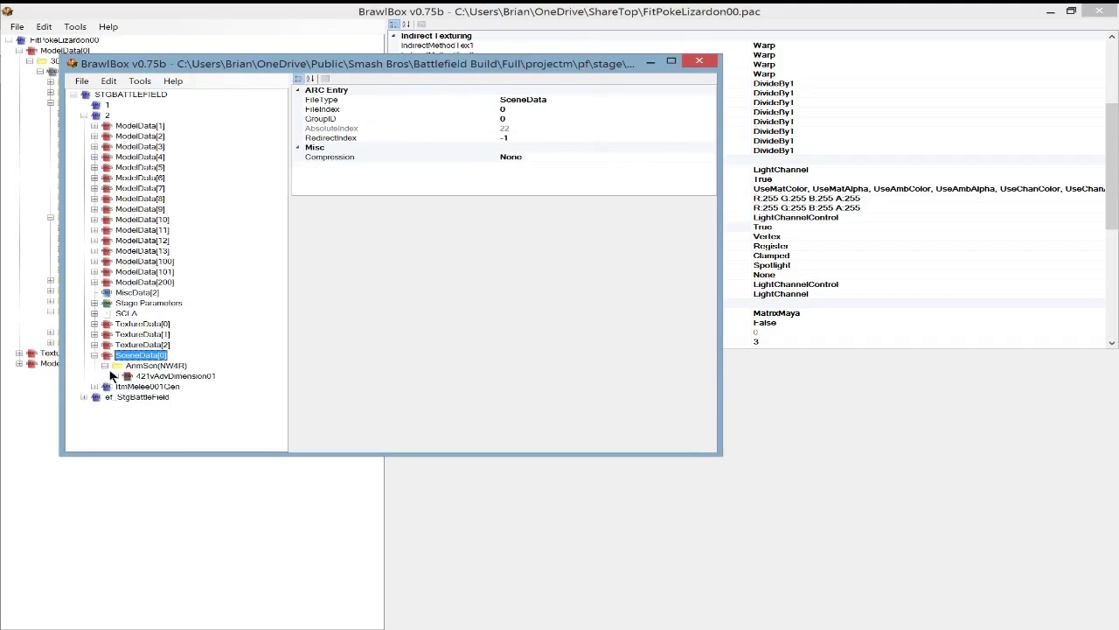
click(115, 376)
click(127, 387)
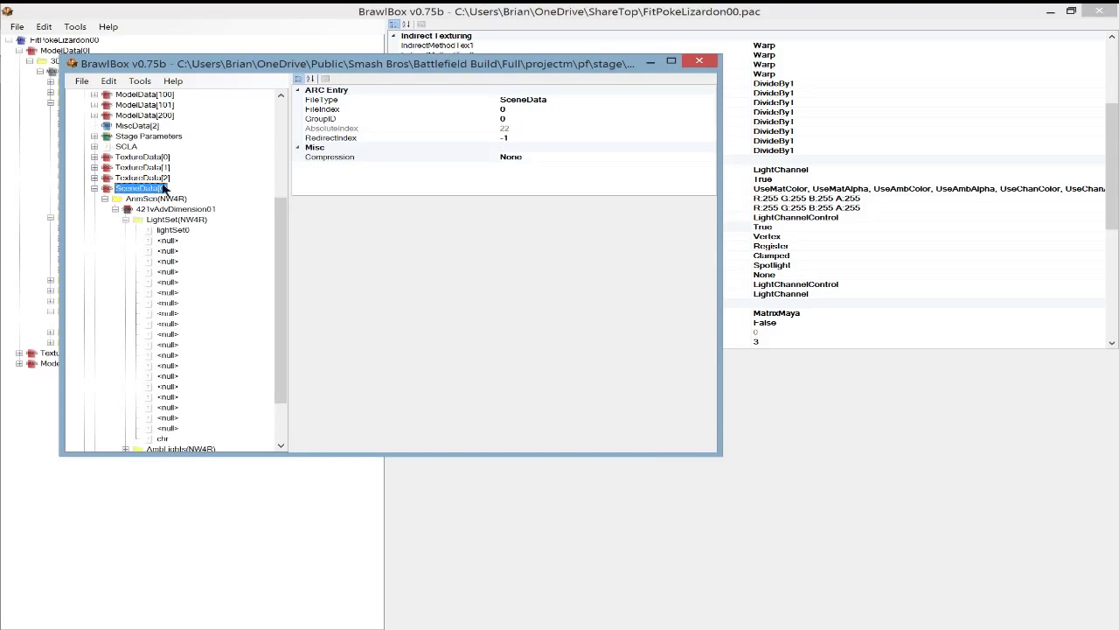
double_click(699, 25)
key(super+Left)
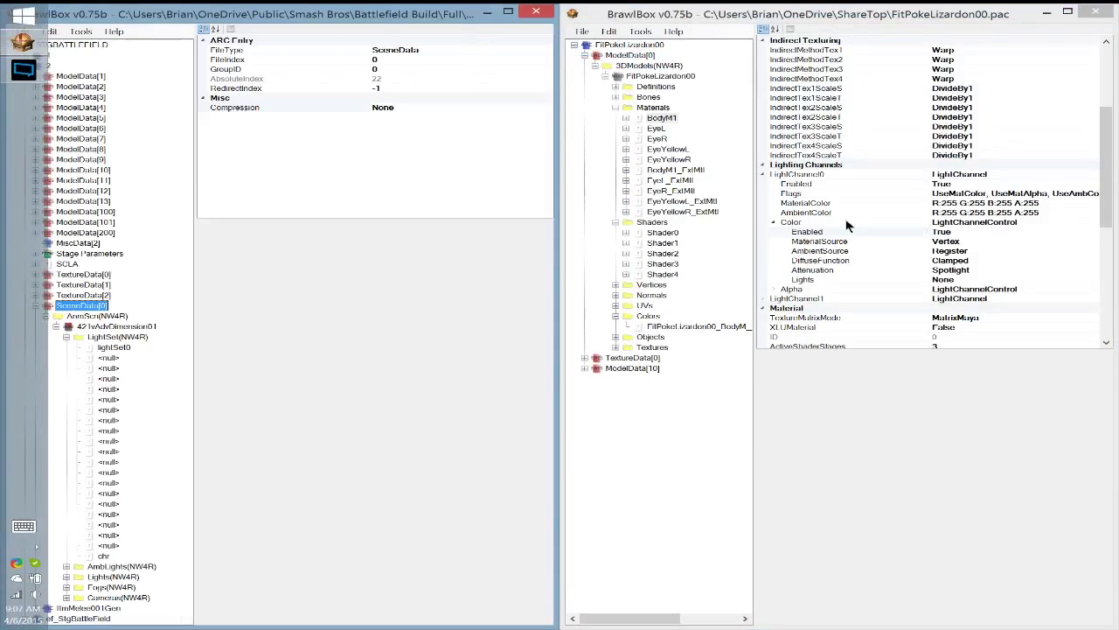
Review LightChannel0's MaterialSource and MaterialColor, then show the BodyM vertex colour set (RGBA8, one entry).
drag(1106, 125, 1107, 156)
click(876, 155)
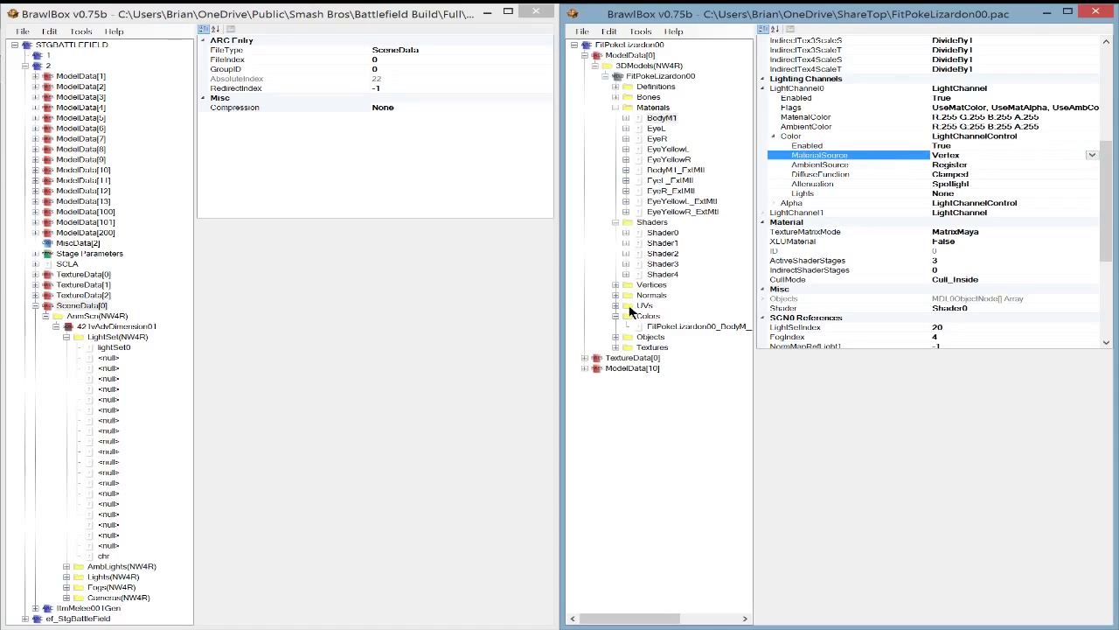
click(825, 119)
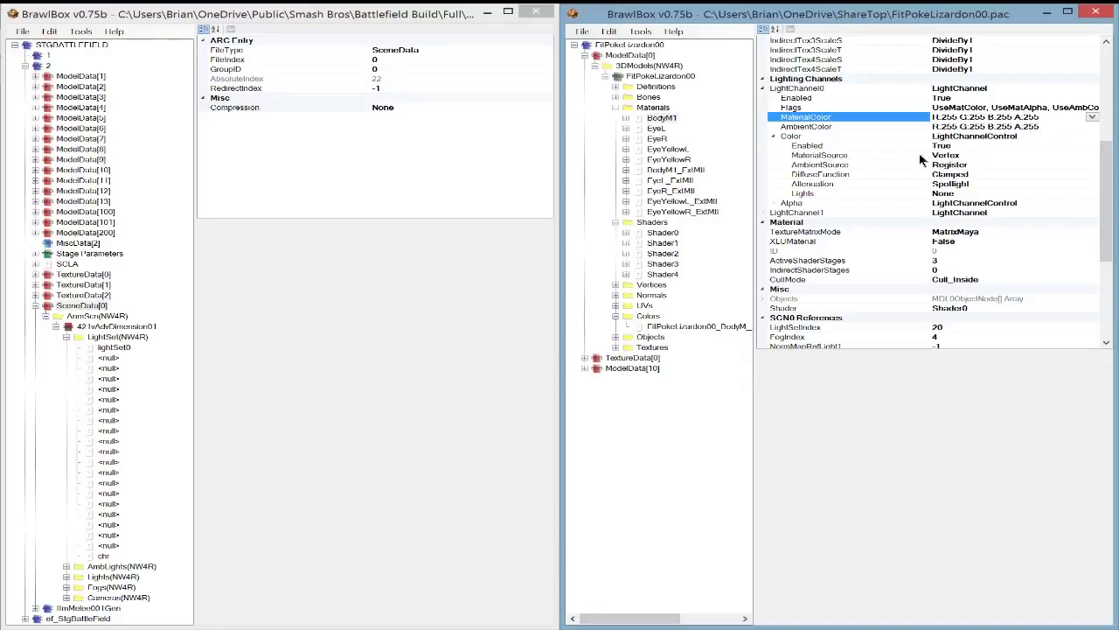
click(945, 154)
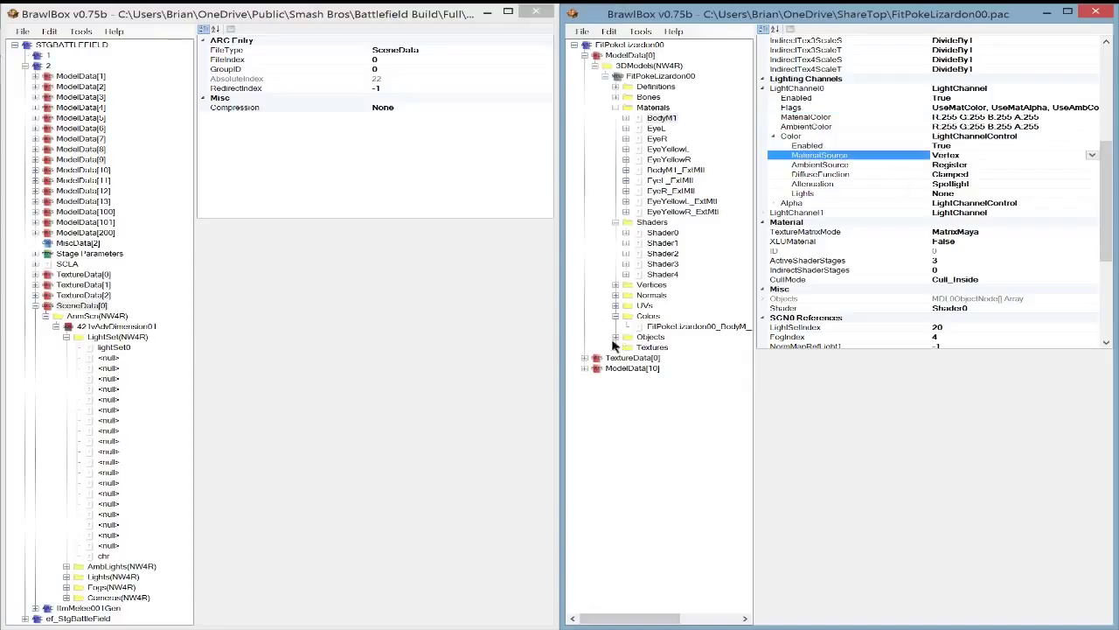
click(667, 326)
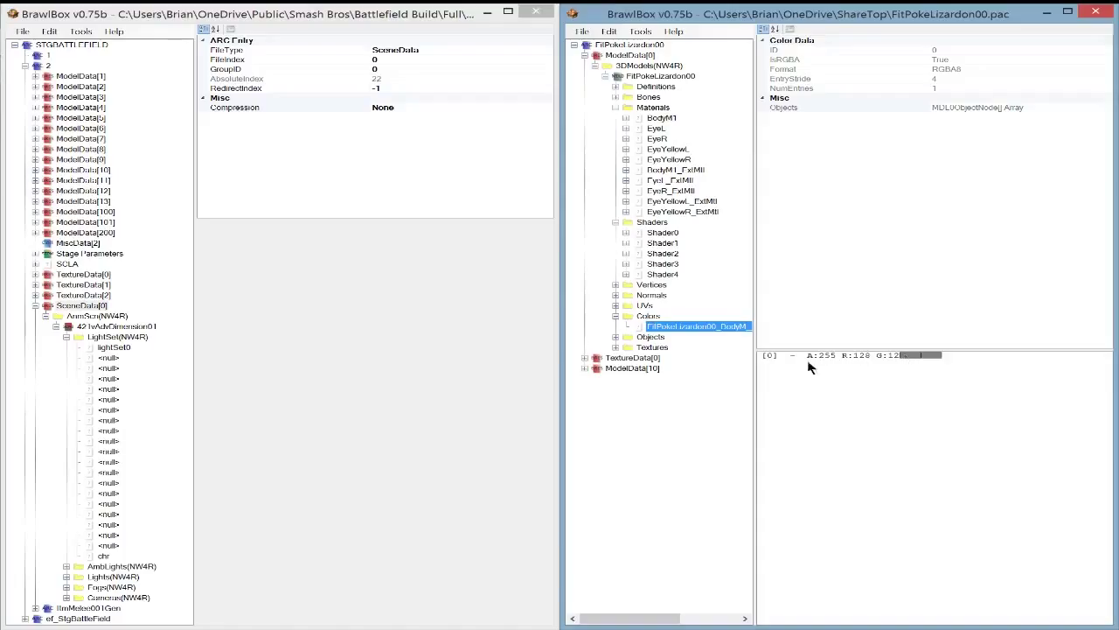
click(914, 356)
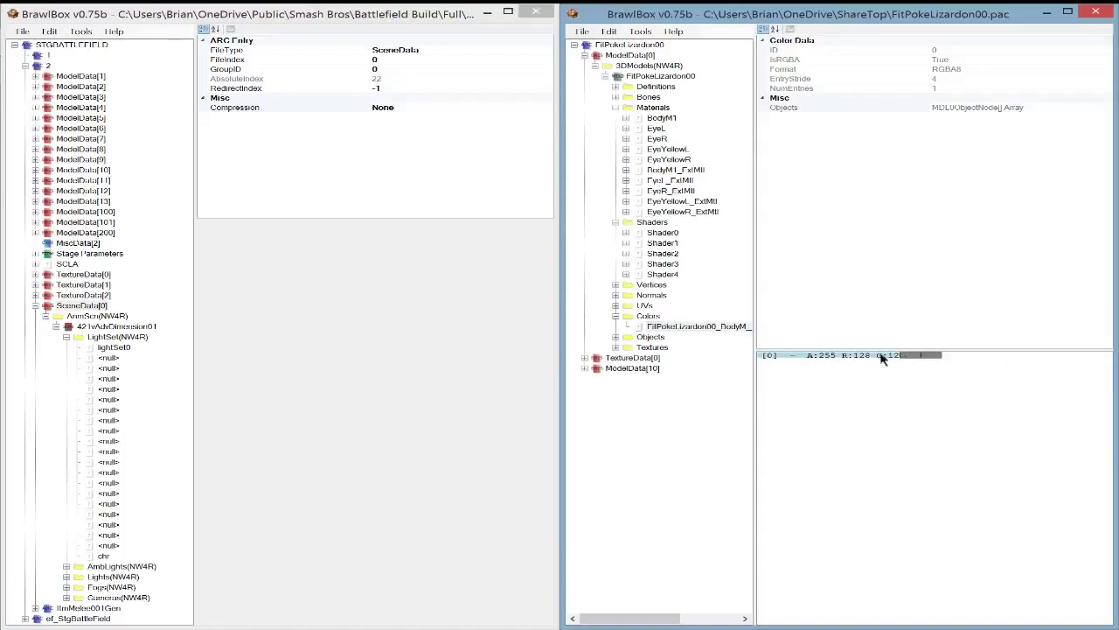
double_click(867, 357)
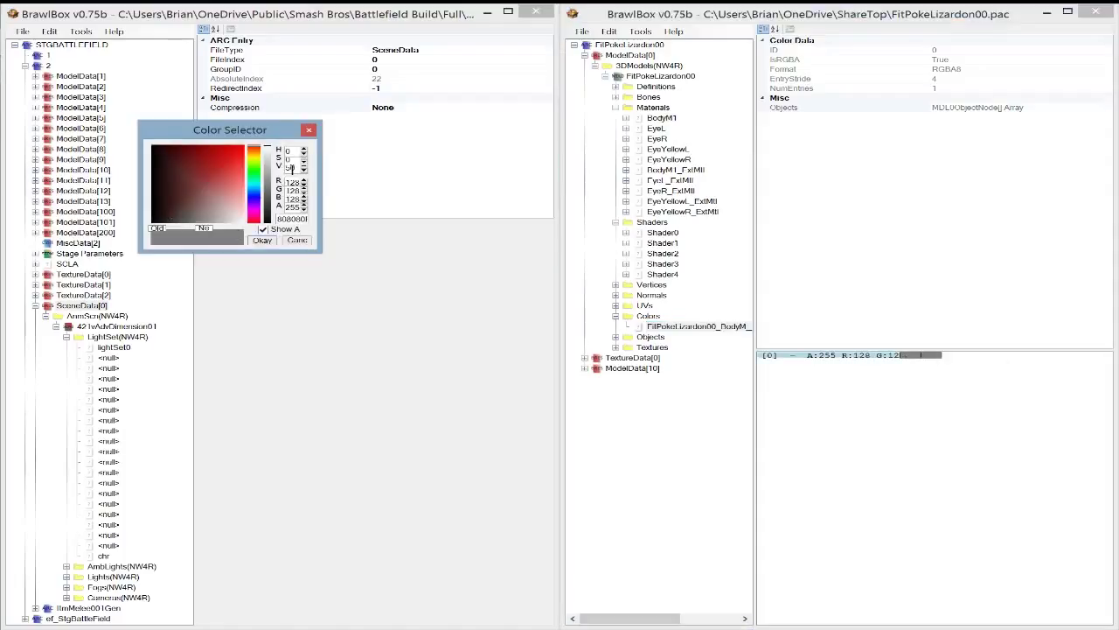
click(272, 241)
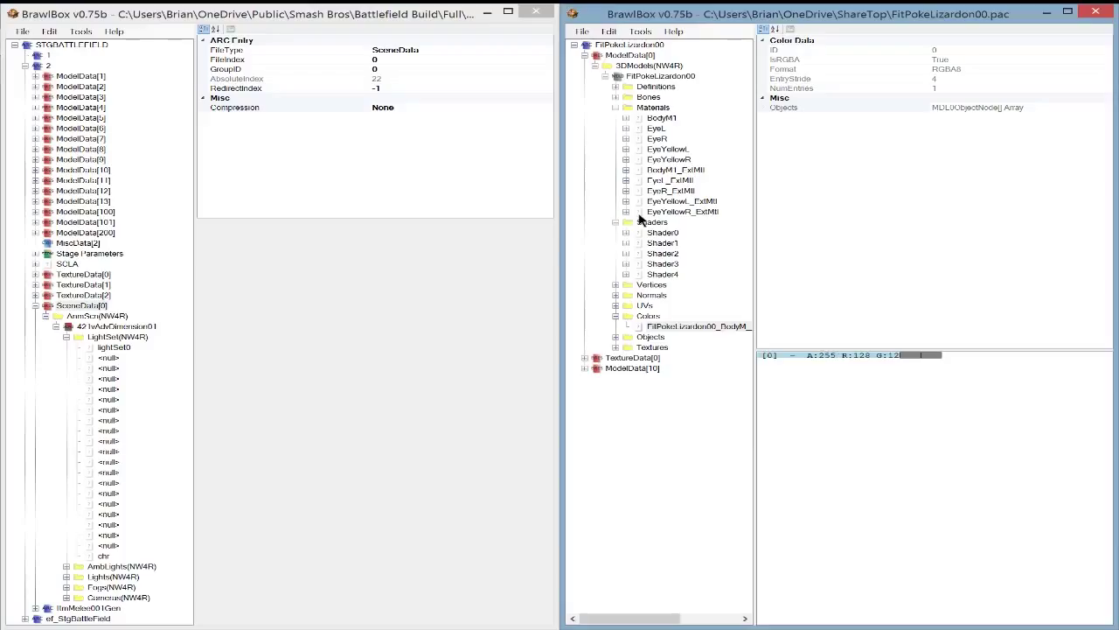
Flip through BodyM1_ExtMtl, EyeL_ExtMtl, the model, EyeYellowR and BodyM colours, ending on EyeL.
click(672, 170)
click(672, 181)
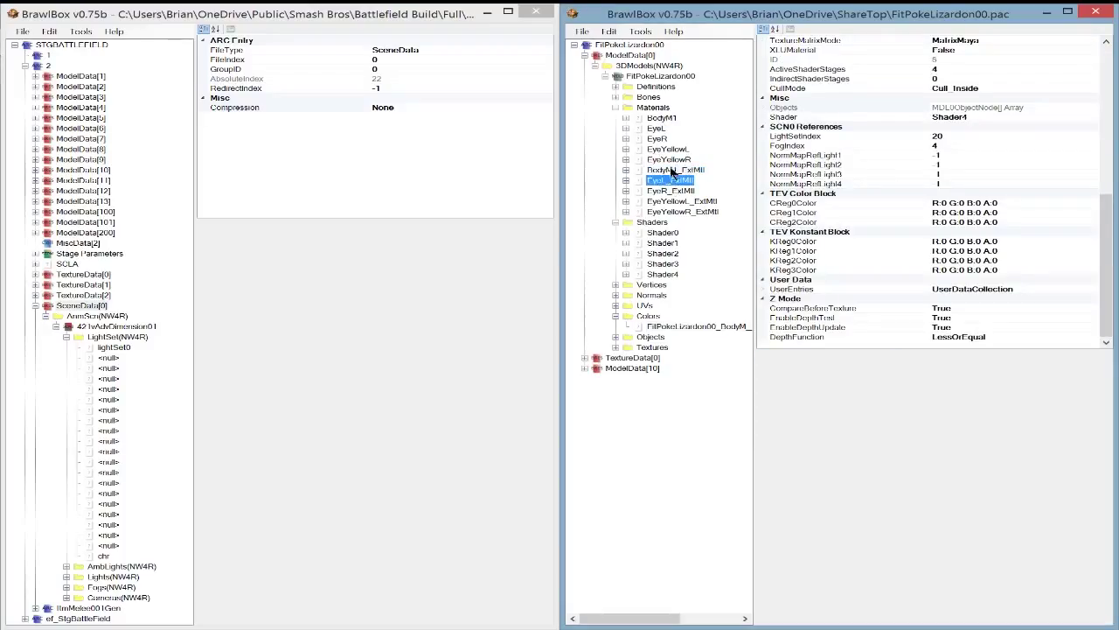
click(672, 171)
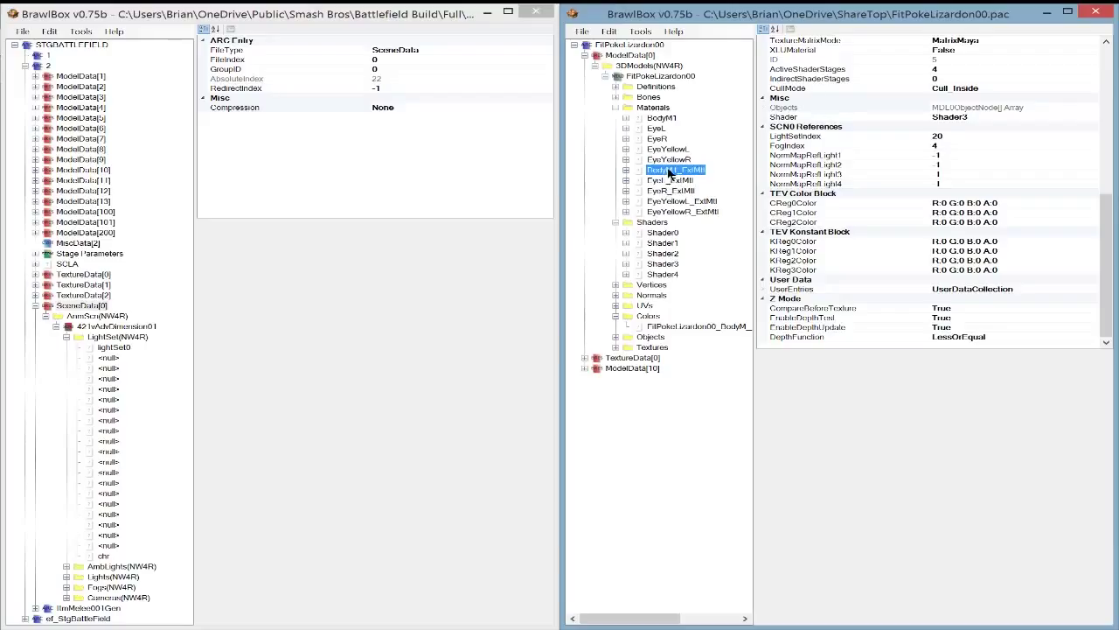
click(657, 76)
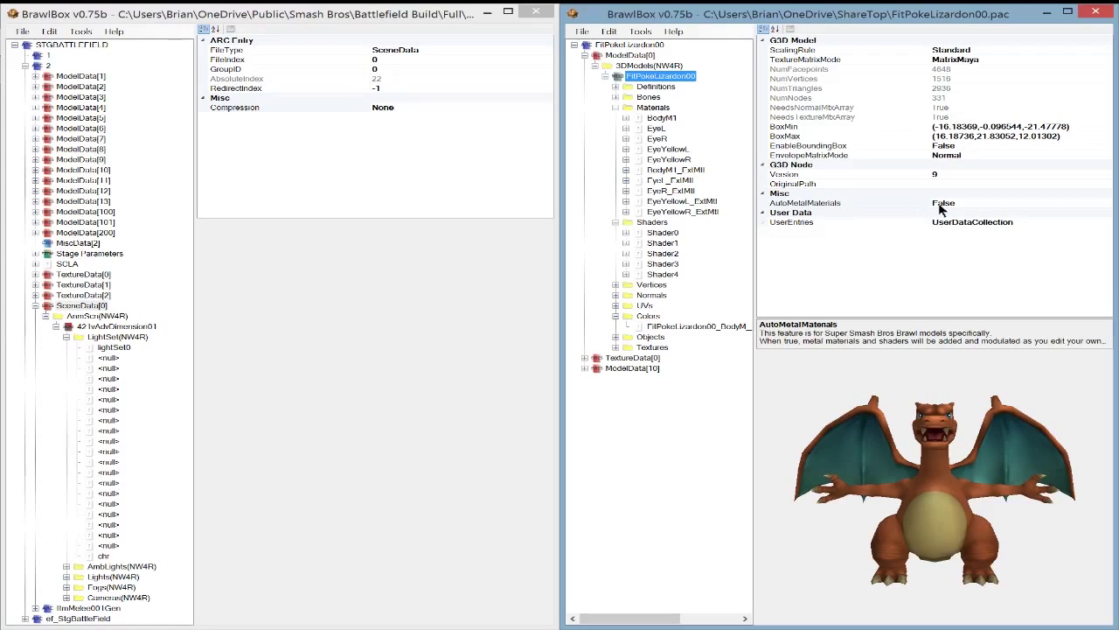
click(659, 160)
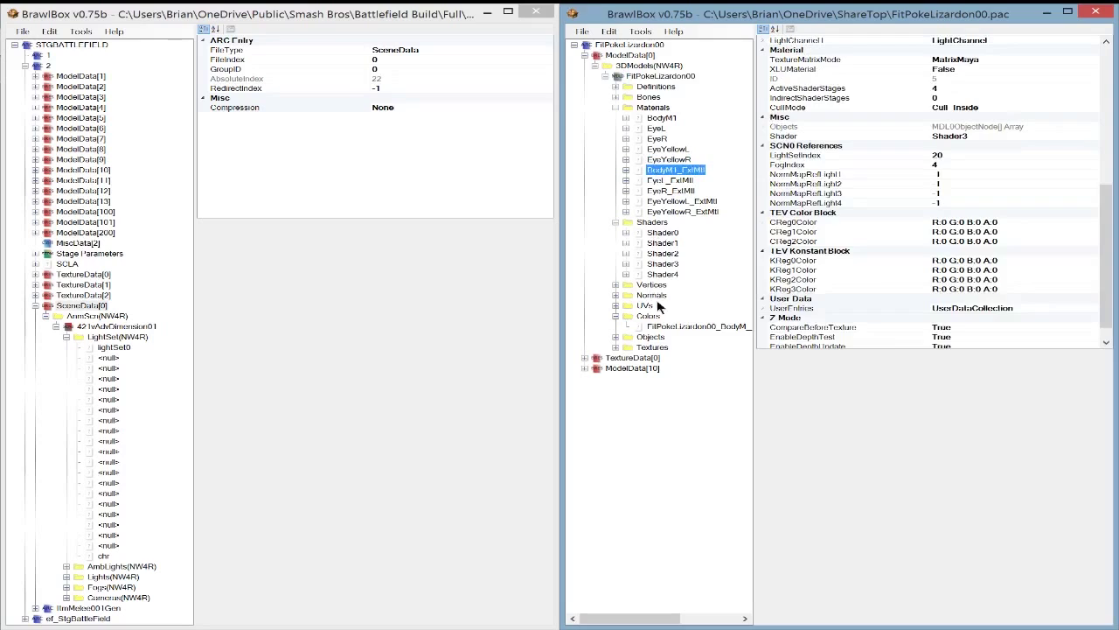
click(663, 327)
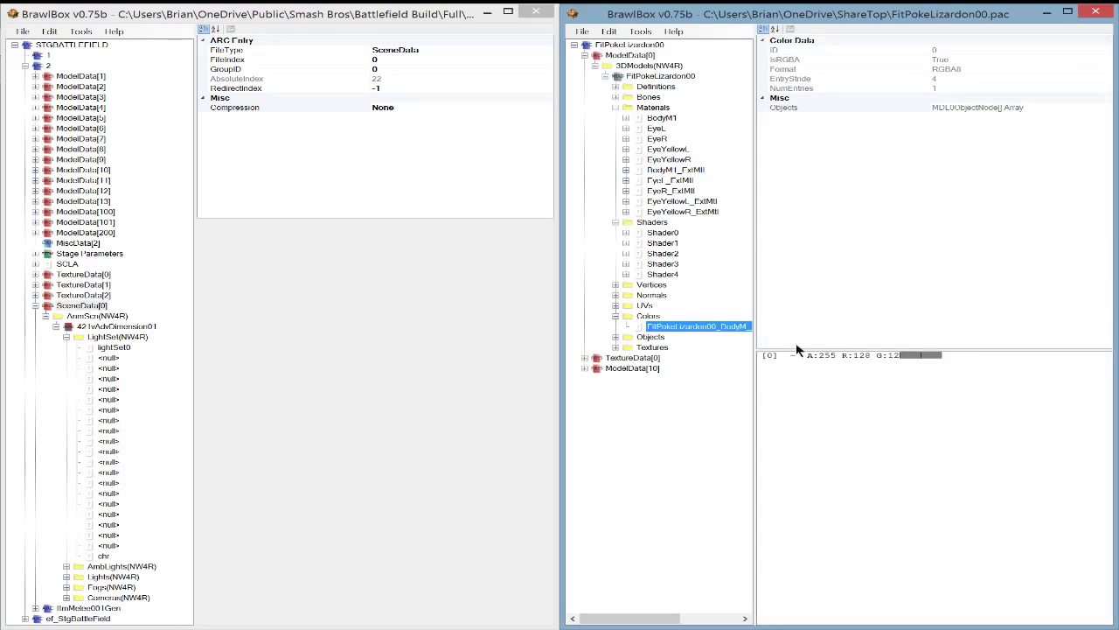
click(652, 129)
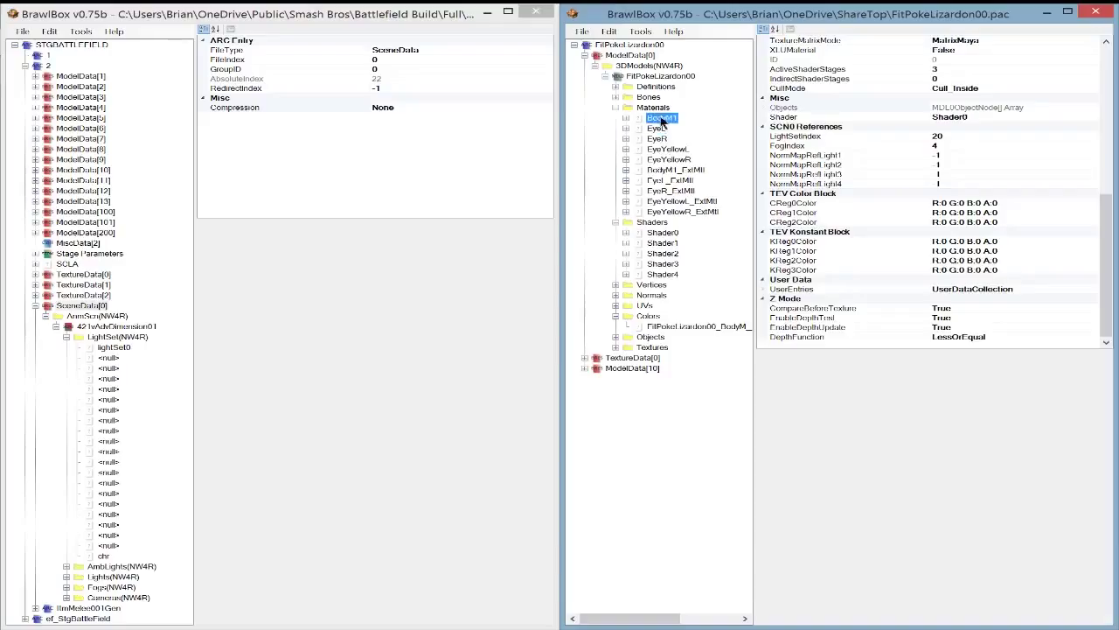
Check the body vertex colours, then open and dismiss the Charizard model's action menu.
click(696, 327)
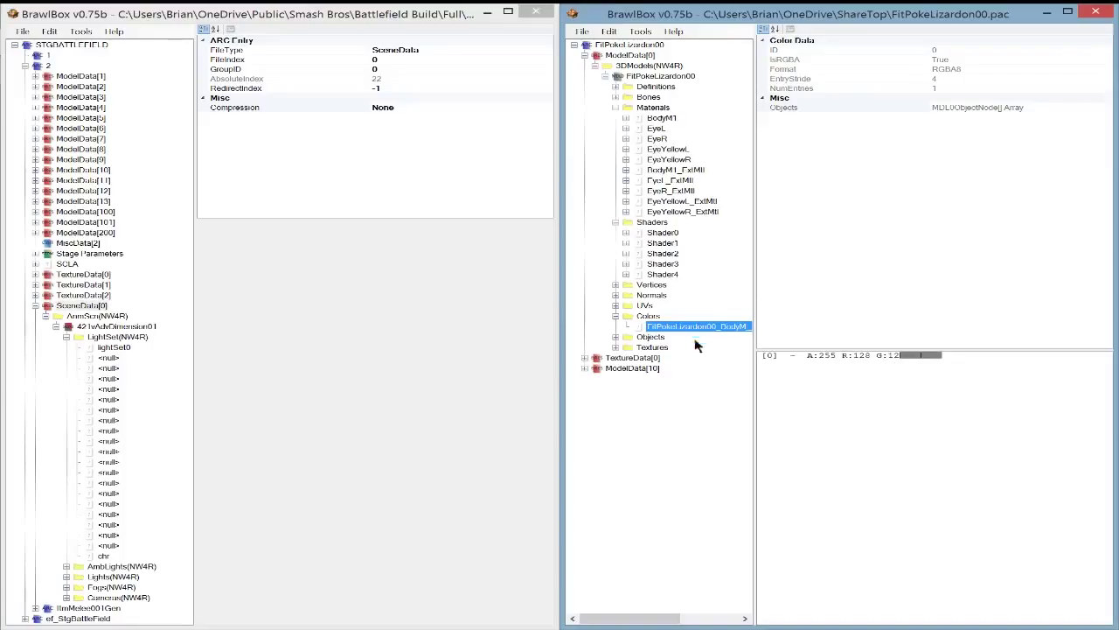
right_click(670, 78)
mouse_move(817, 213)
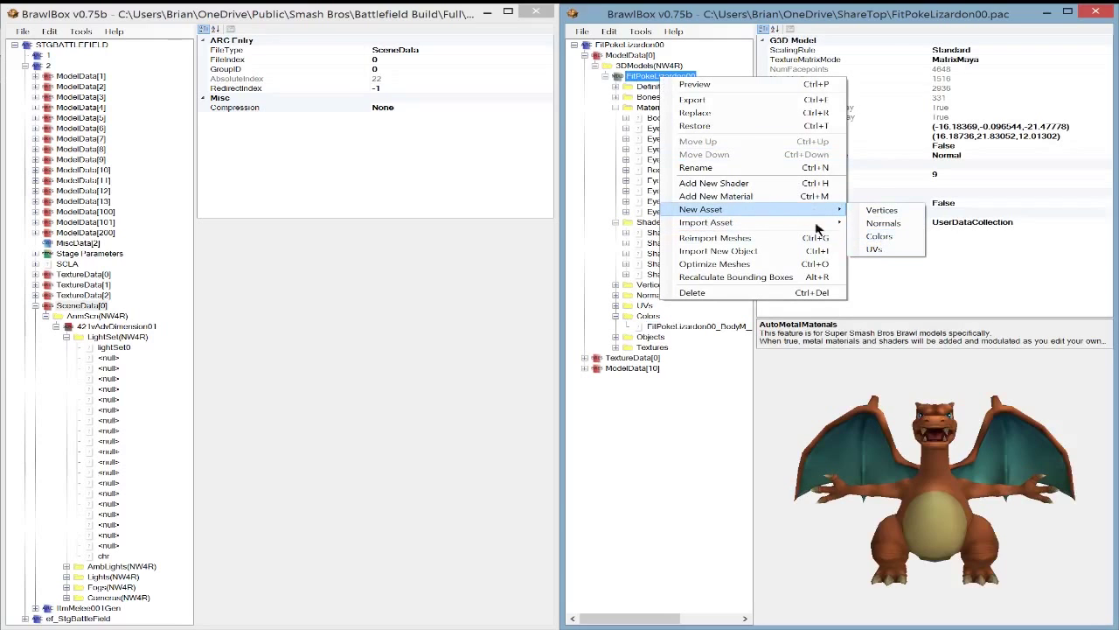
click(815, 409)
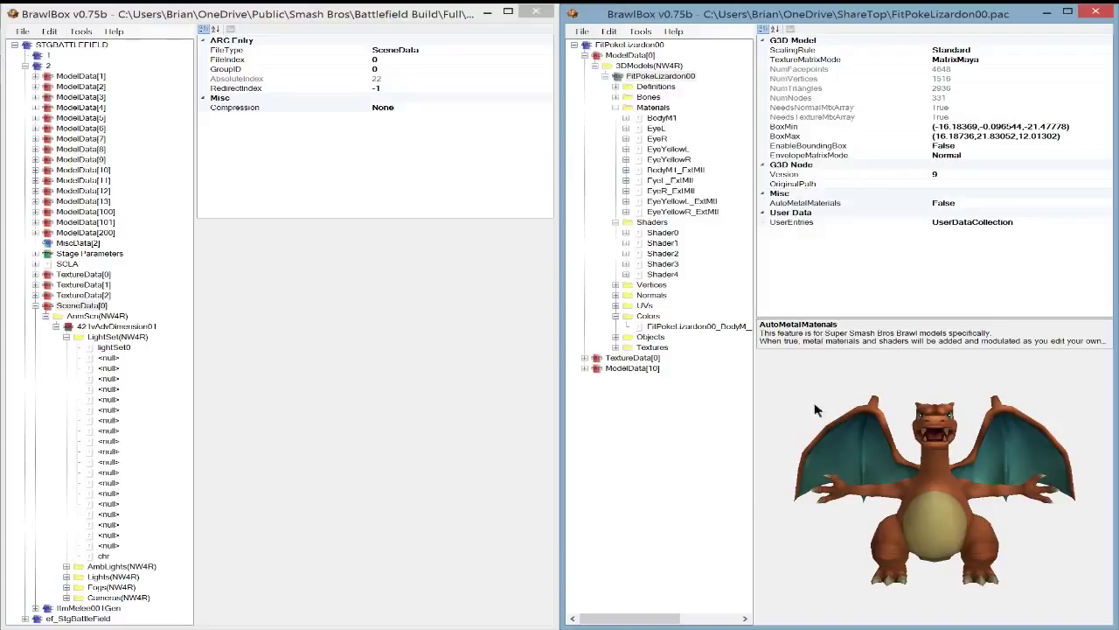
click(691, 326)
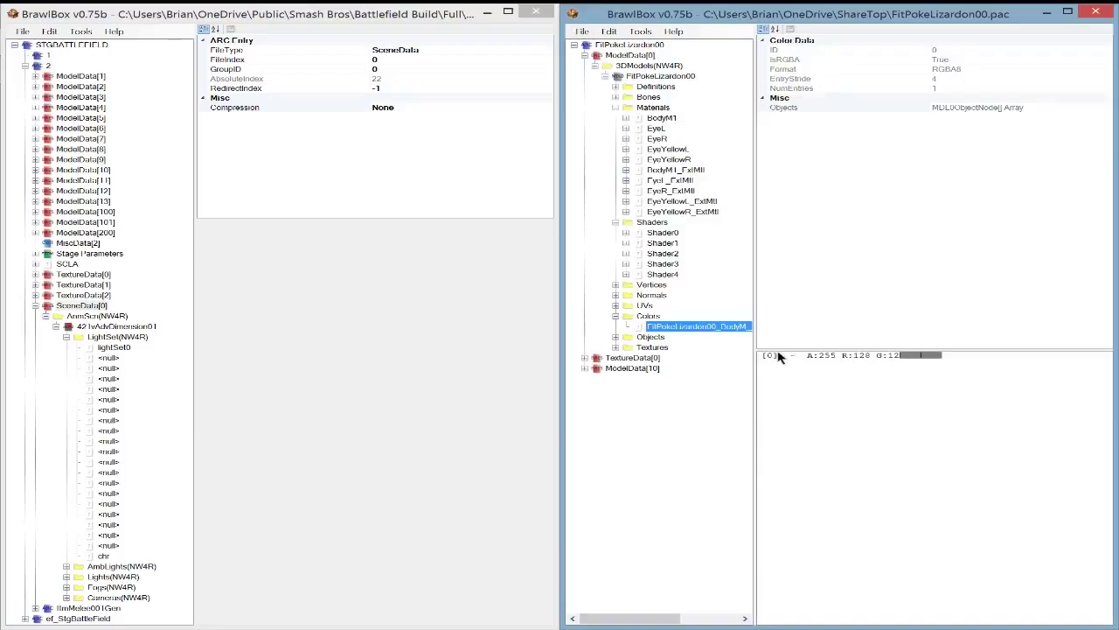
Toggle between BodyM1 and the vertex colours, then scroll BodyM1's grid up to LightChannel0.
click(662, 120)
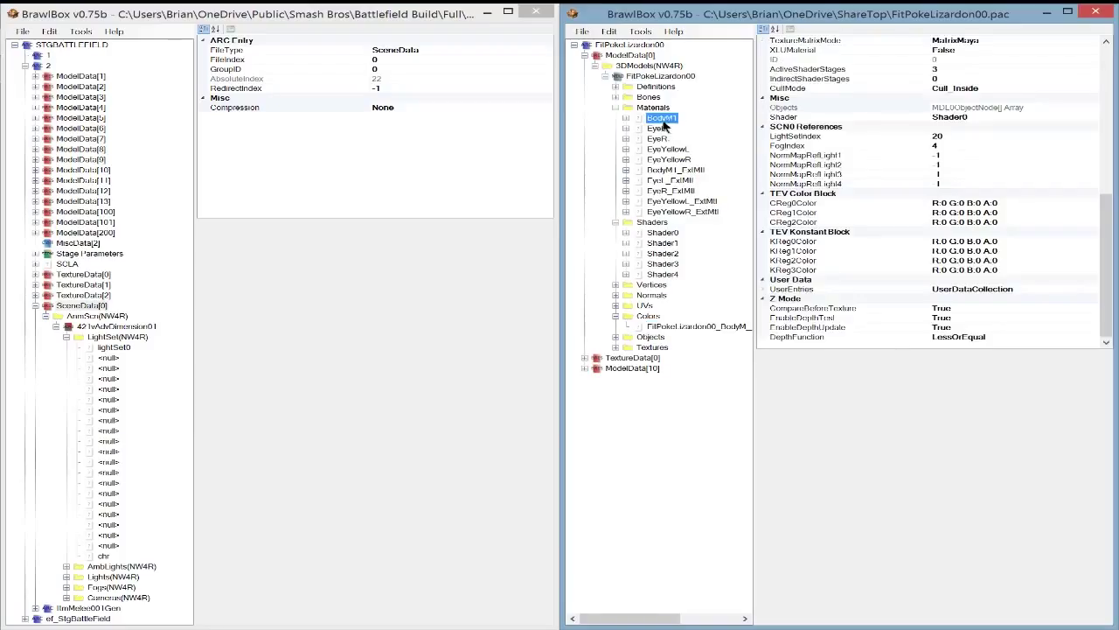
click(679, 327)
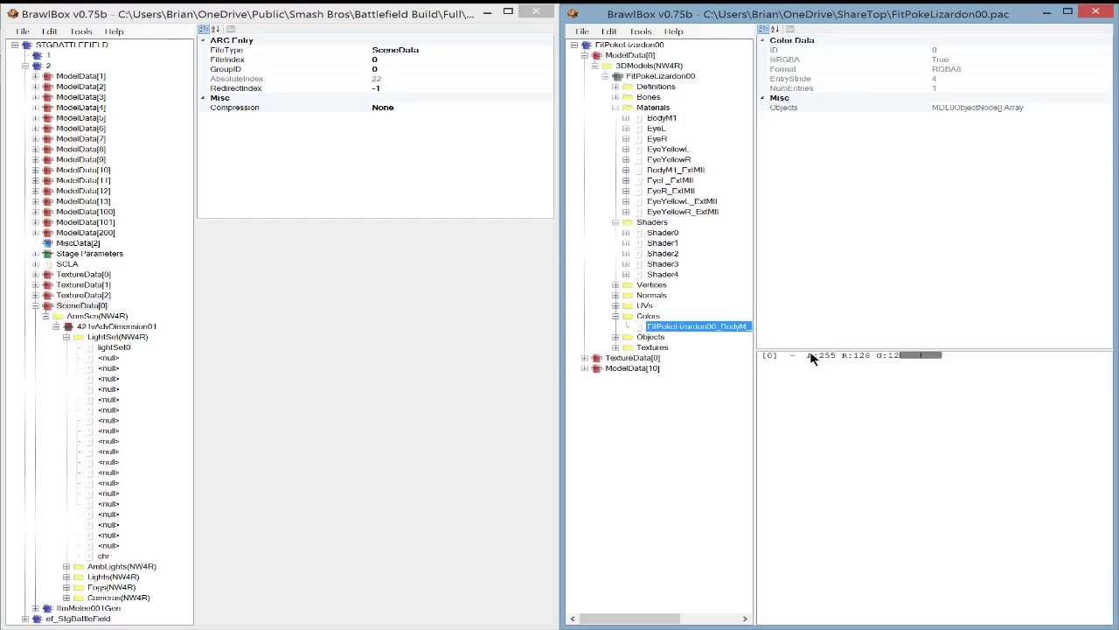
click(662, 120)
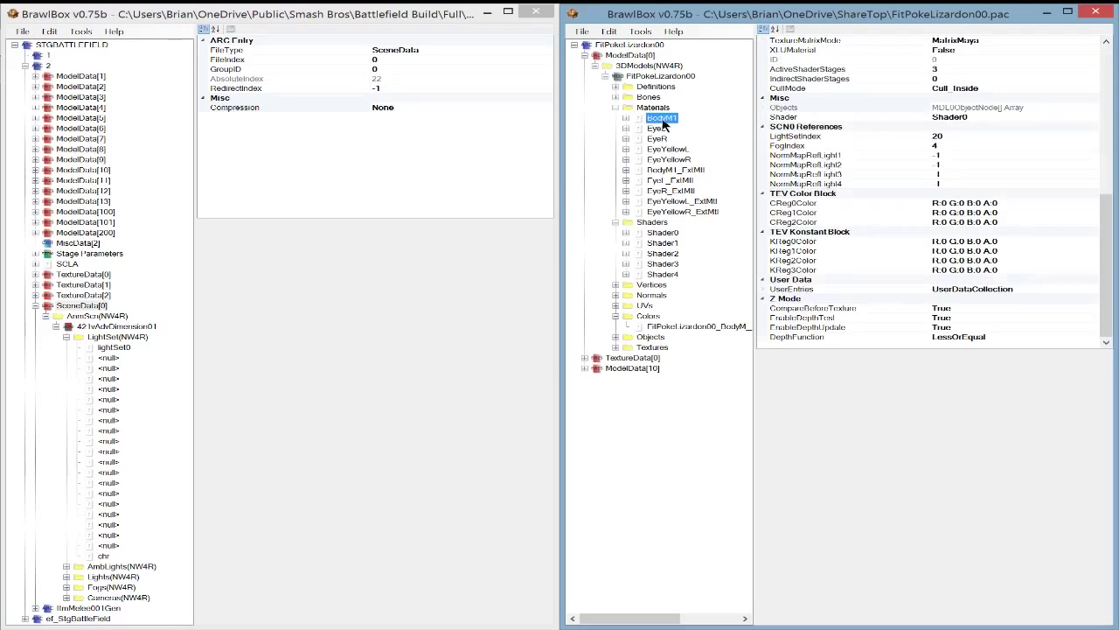
drag(1100, 278, 1094, 166)
Expand BodyM1's LightChannel0 colour control and keep its MaterialSource set to Vertex.
click(764, 234)
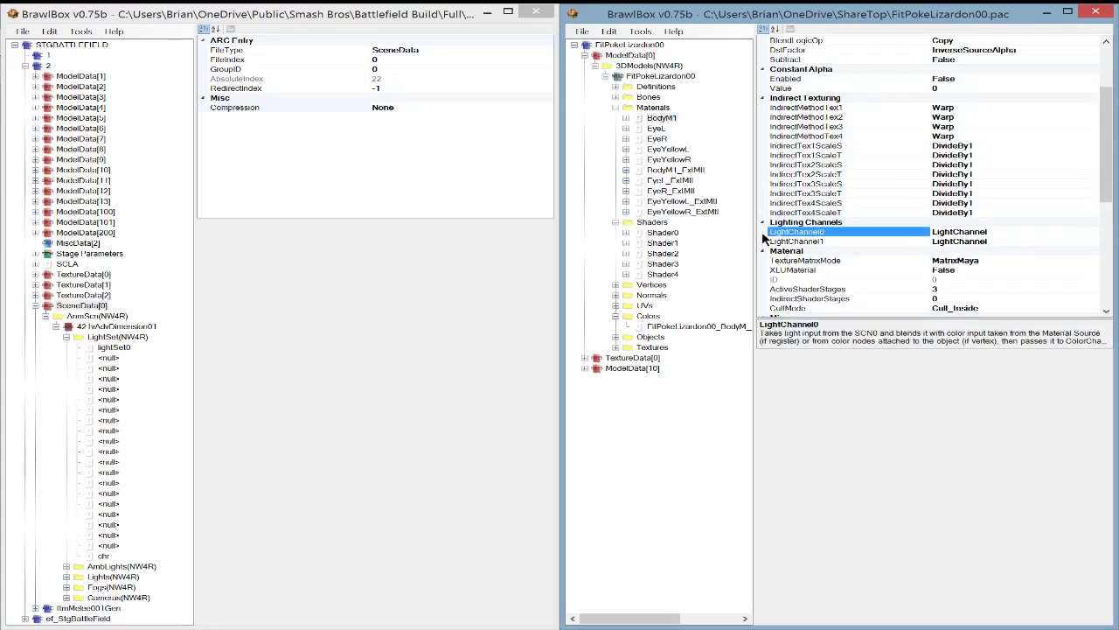
click(763, 232)
click(910, 261)
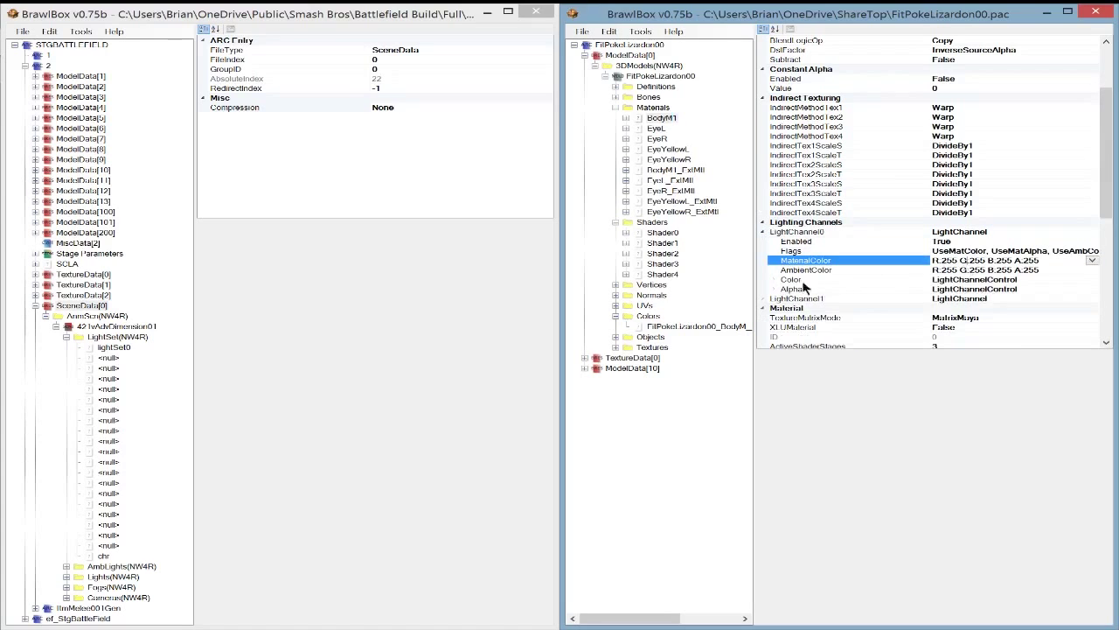
click(773, 279)
click(946, 298)
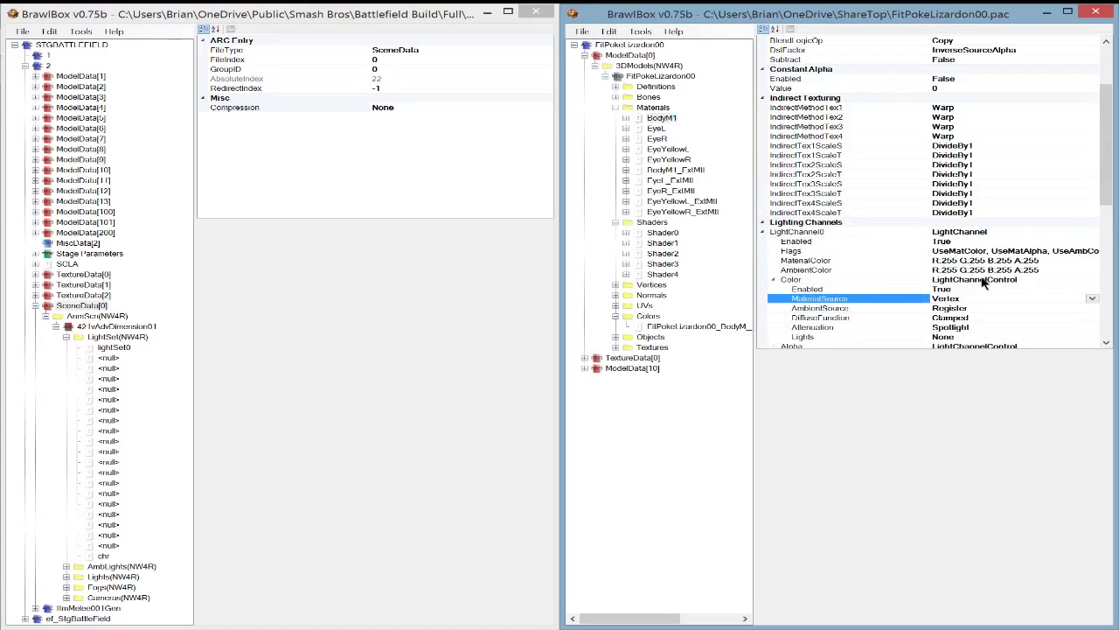
click(1093, 298)
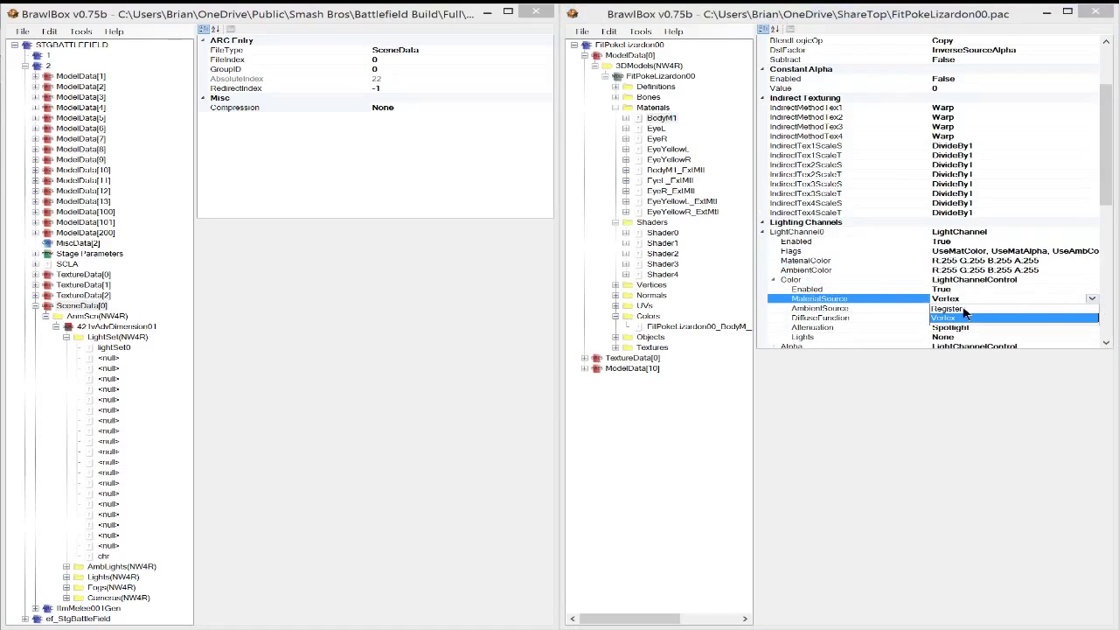
click(978, 264)
click(1016, 260)
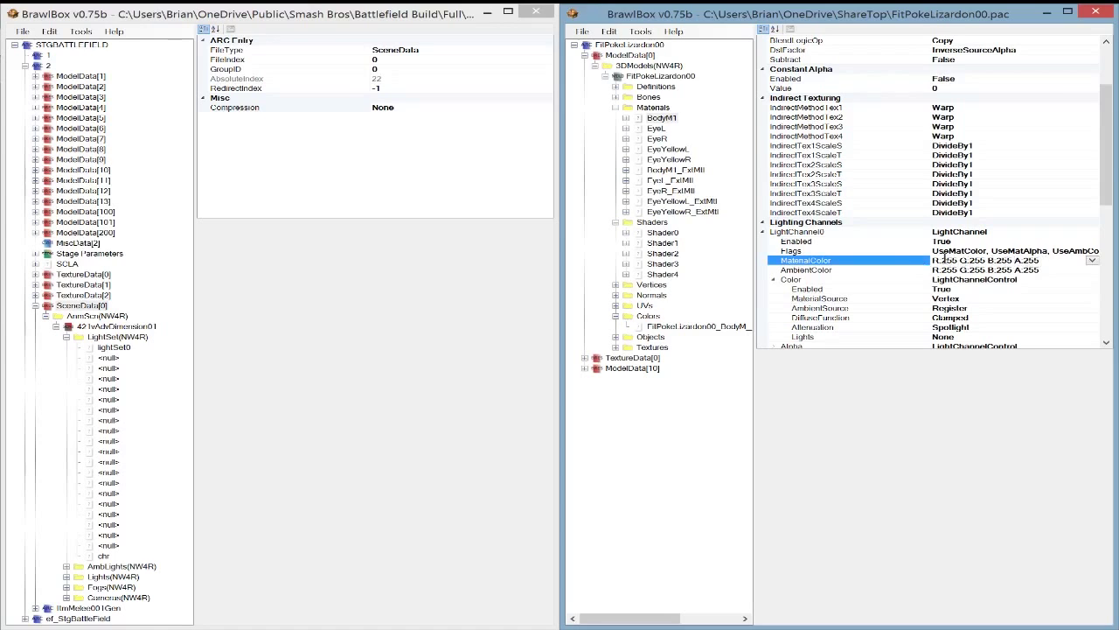
Scroll down to check the colour control's Enabled setting and reach SCN0 References.
scroll(1095, 156, down, 3)
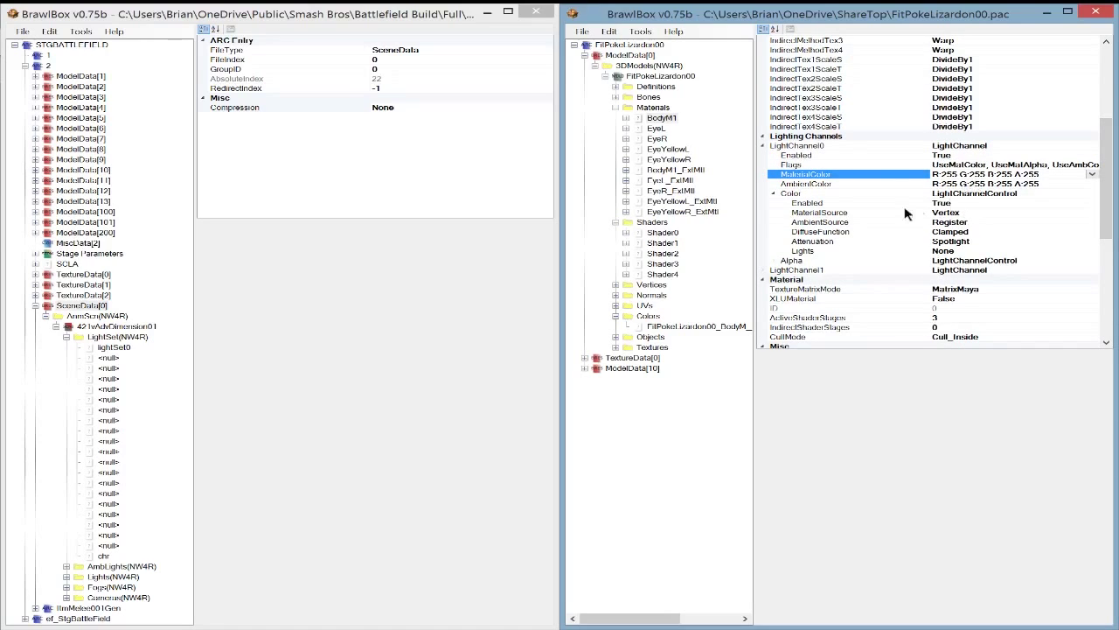
click(836, 203)
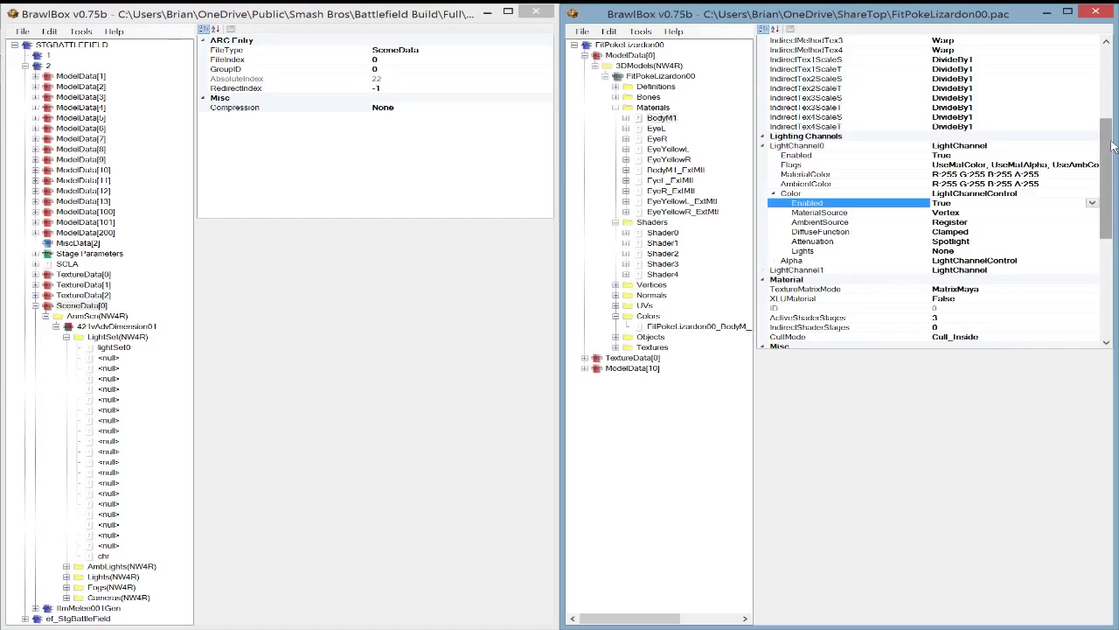
scroll(1106, 146, down, 6)
Read the FogIndex and LightSetIndex descriptions in BodyM1's SCN0 References.
click(838, 211)
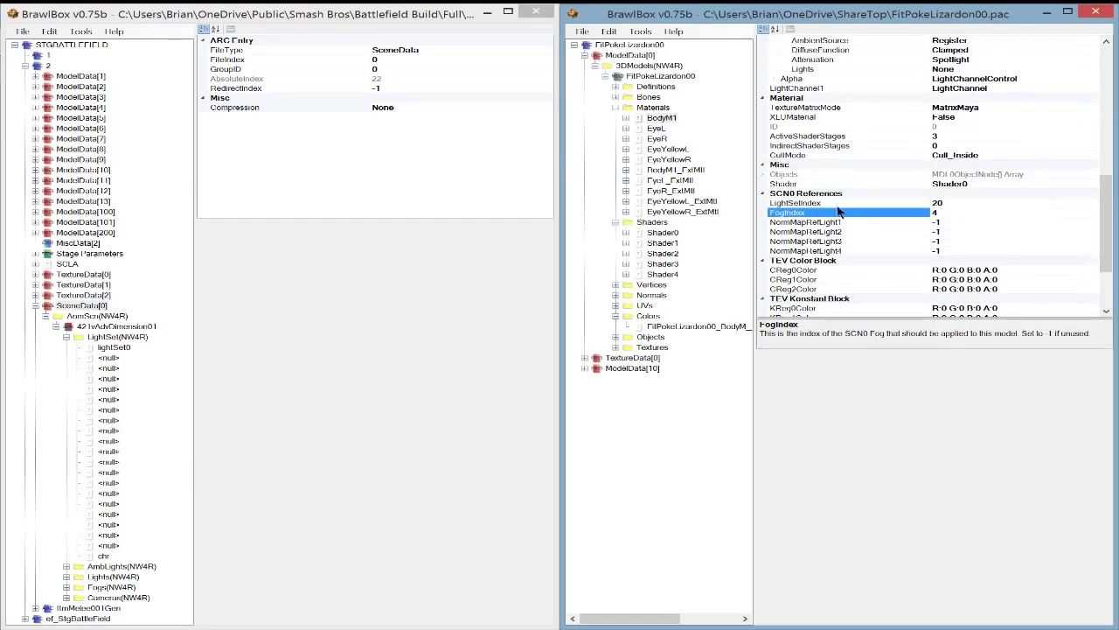
click(833, 203)
click(832, 213)
Open the Battlefield stage's chr light set and confirm its RealIndex 20 matches LightSetIndex.
click(226, 313)
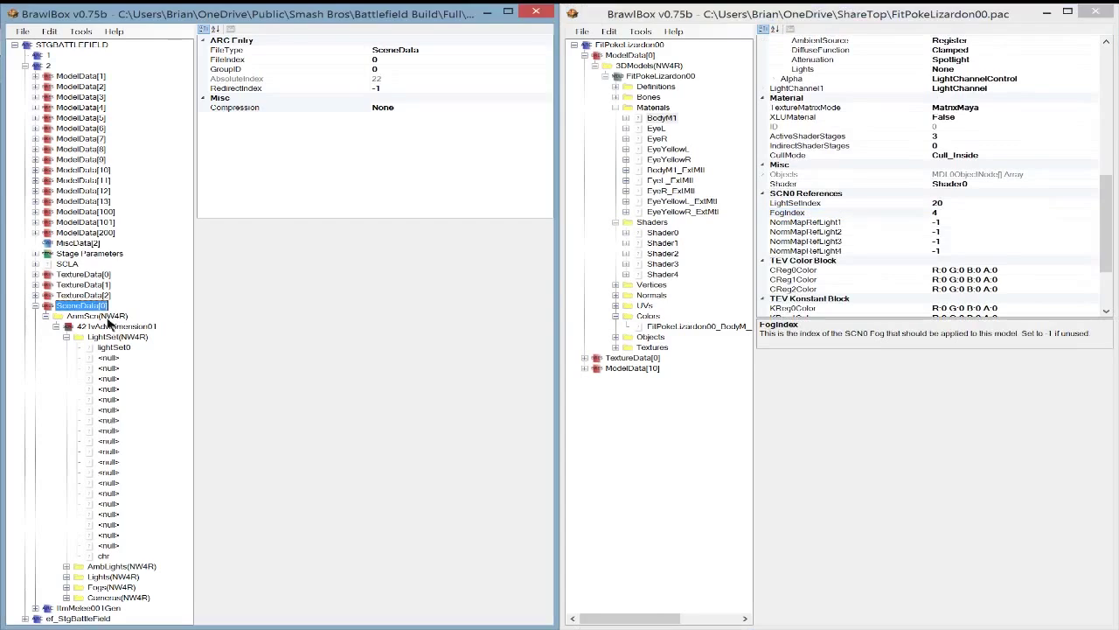
click(103, 348)
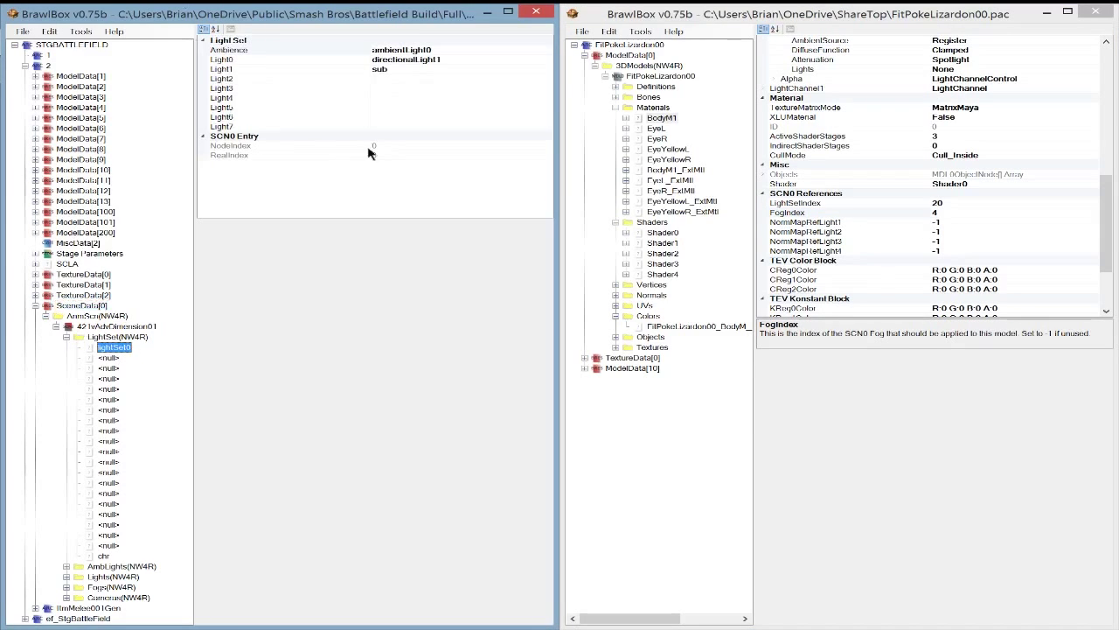
click(103, 557)
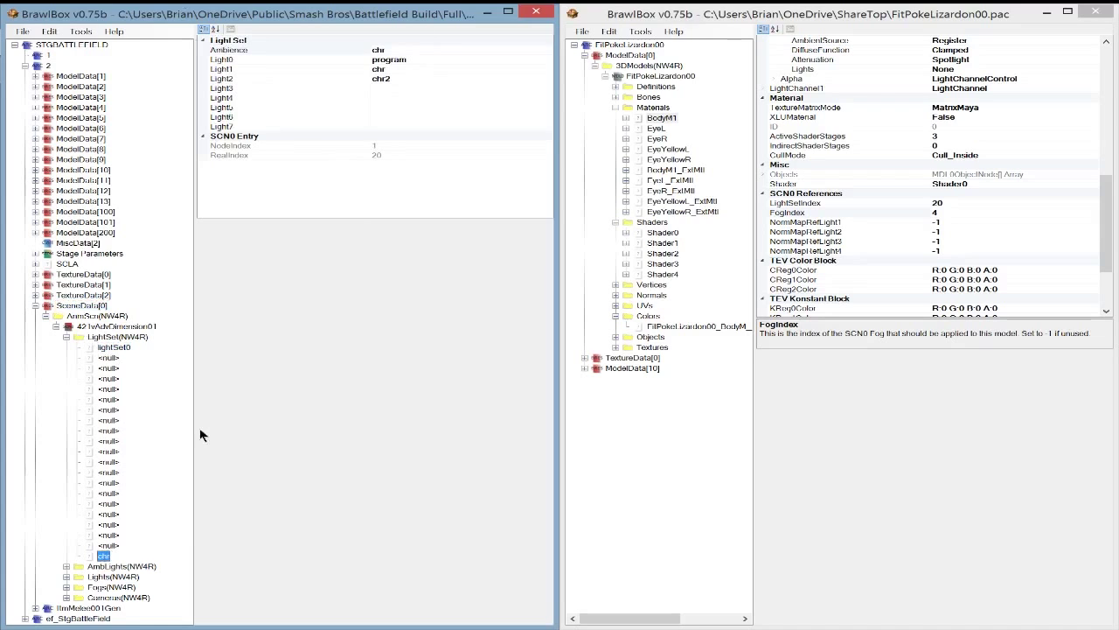
click(375, 153)
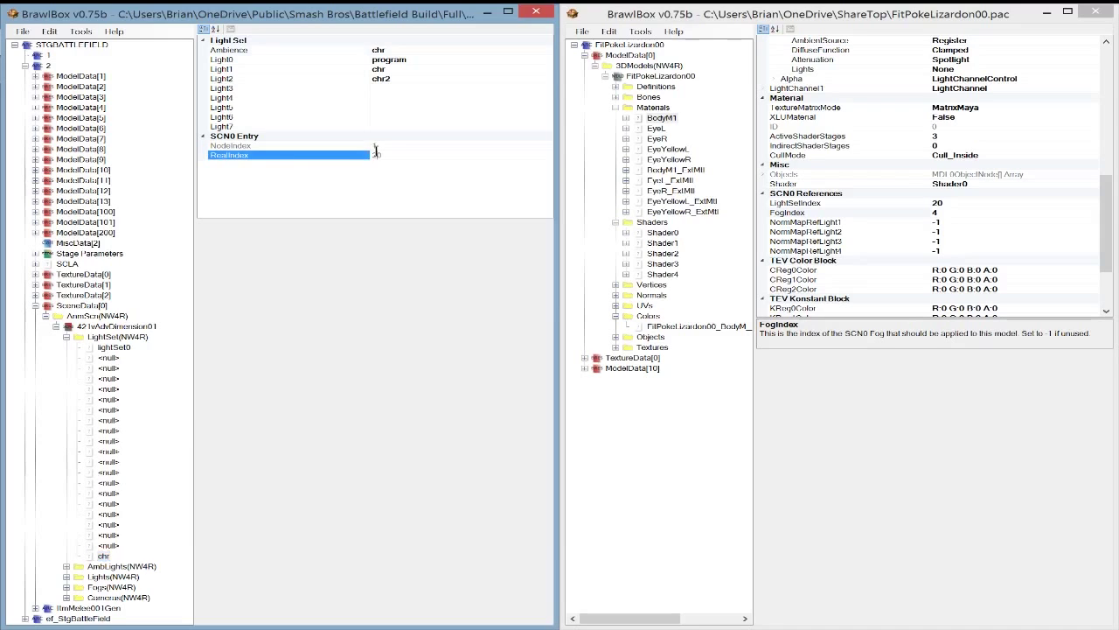
click(925, 203)
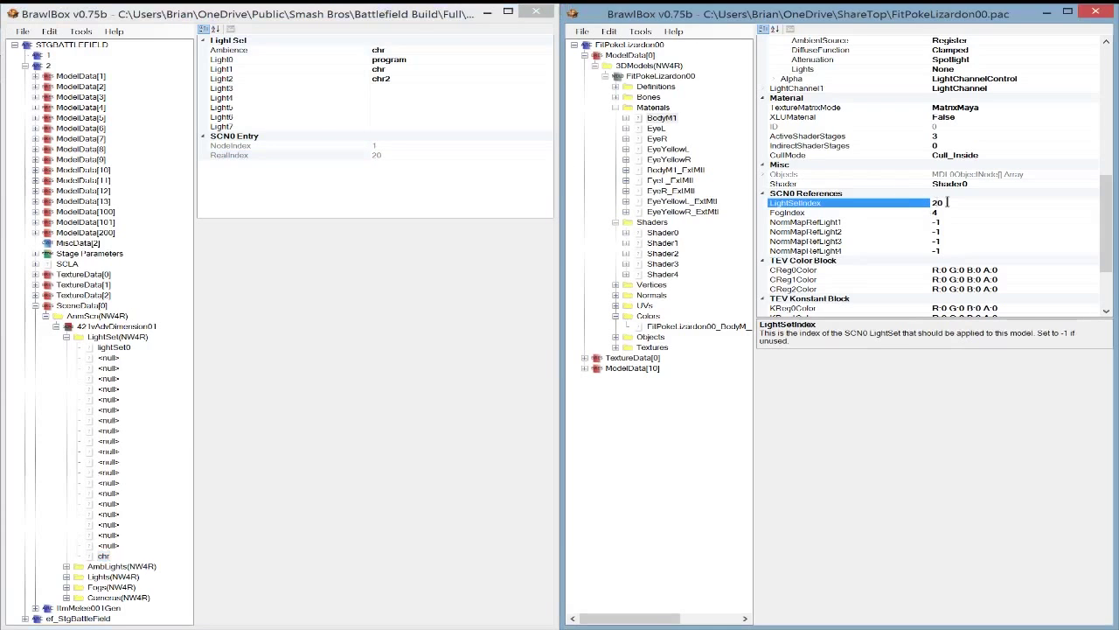
click(103, 556)
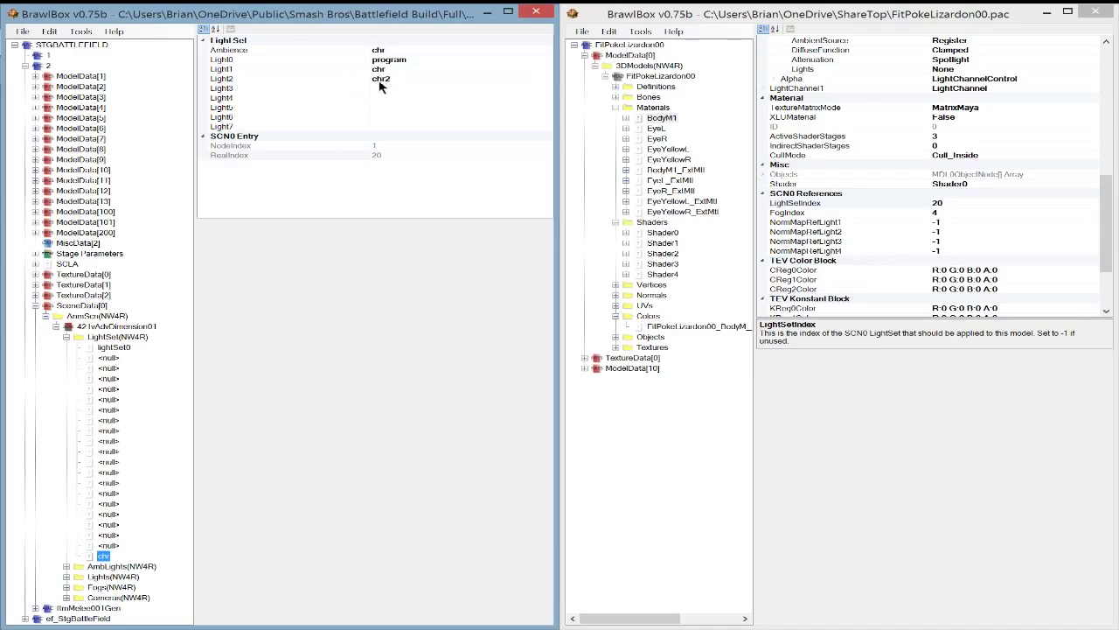
Expand the stage's AmbLights and Lights lists and note Charizard's FogIndex.
click(66, 567)
scroll(97, 572, down, 1)
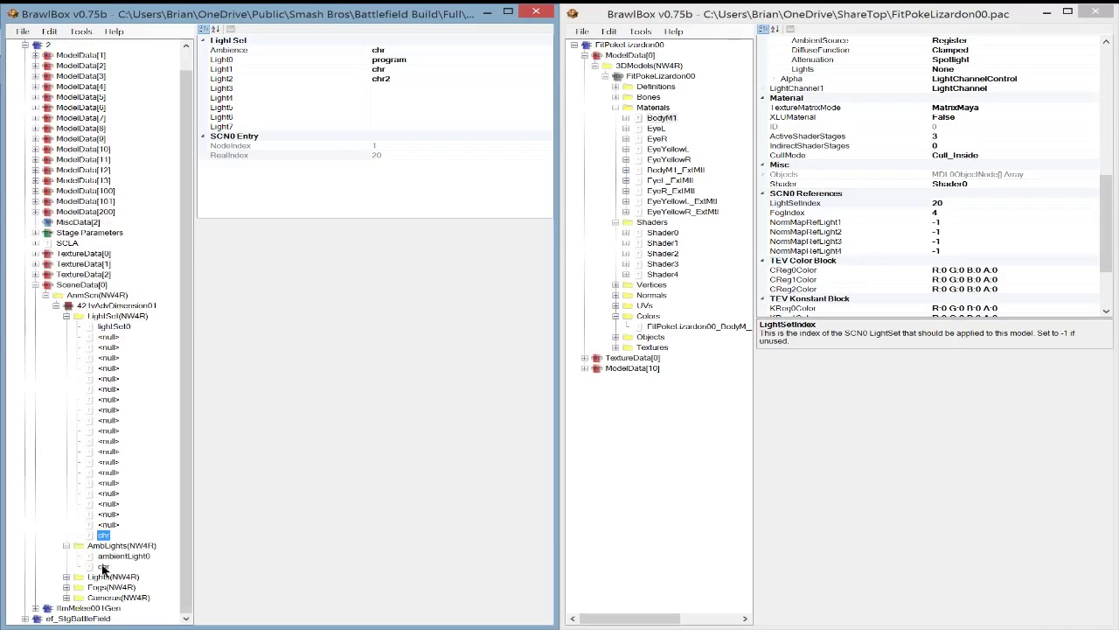
click(67, 577)
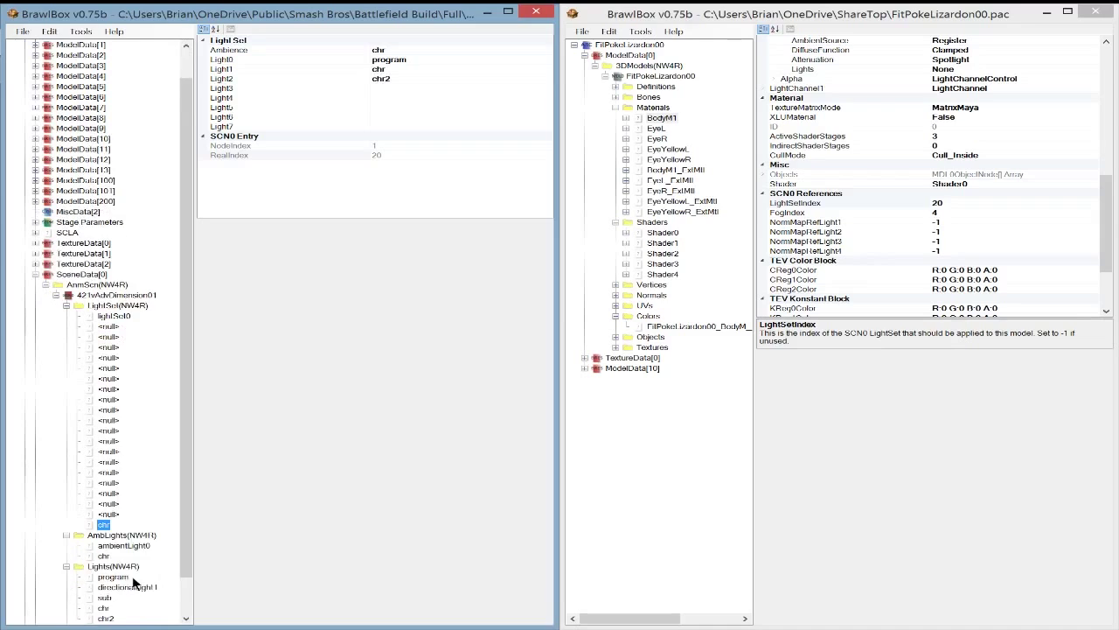
scroll(104, 568, down, 1)
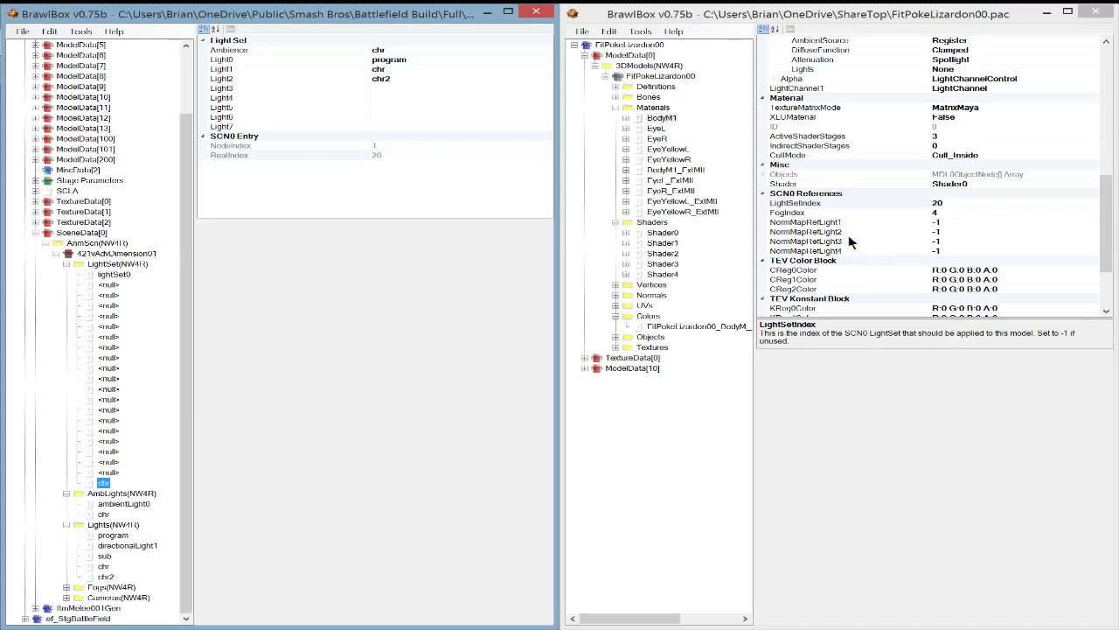
click(906, 214)
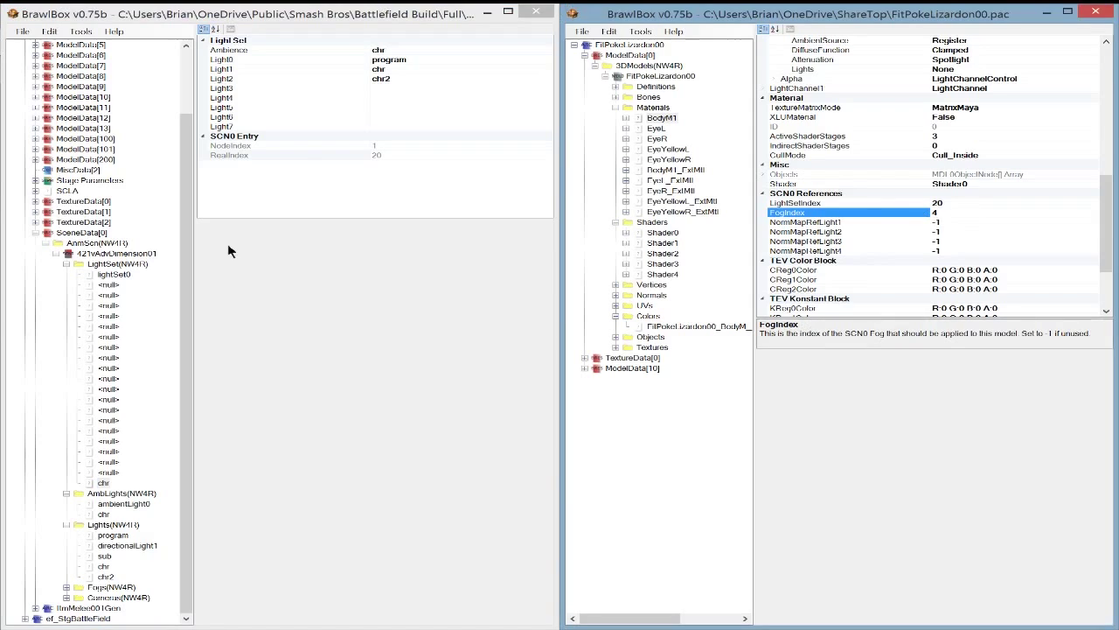
Collapse those lists, expand Fogs(NW4R) and view fog1, then the chr fog at RealIndex 4.
click(66, 524)
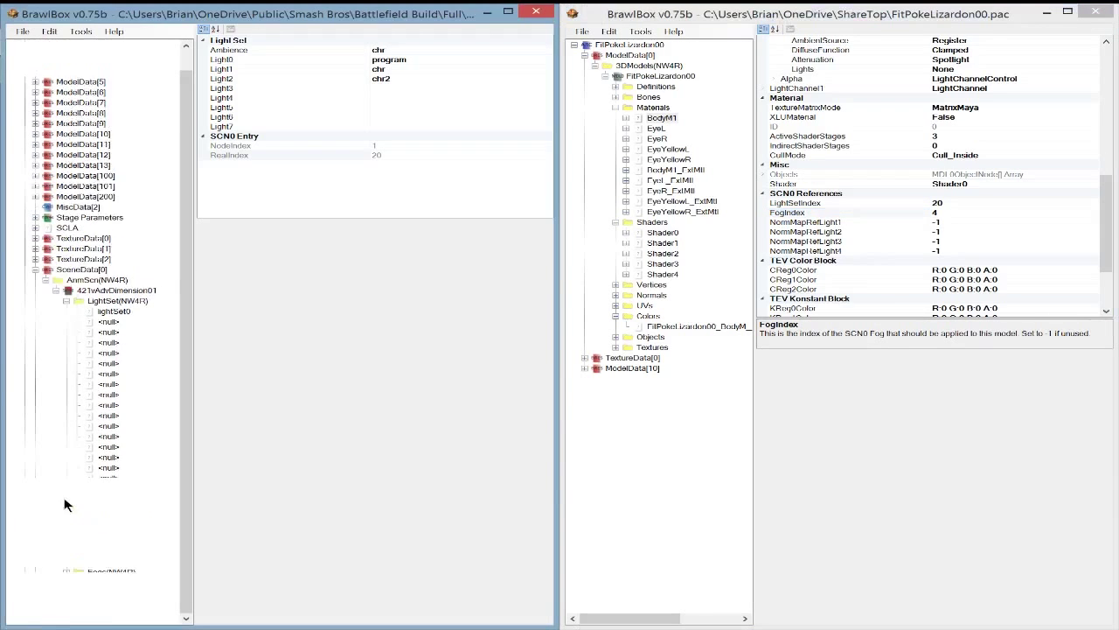
click(66, 545)
click(65, 587)
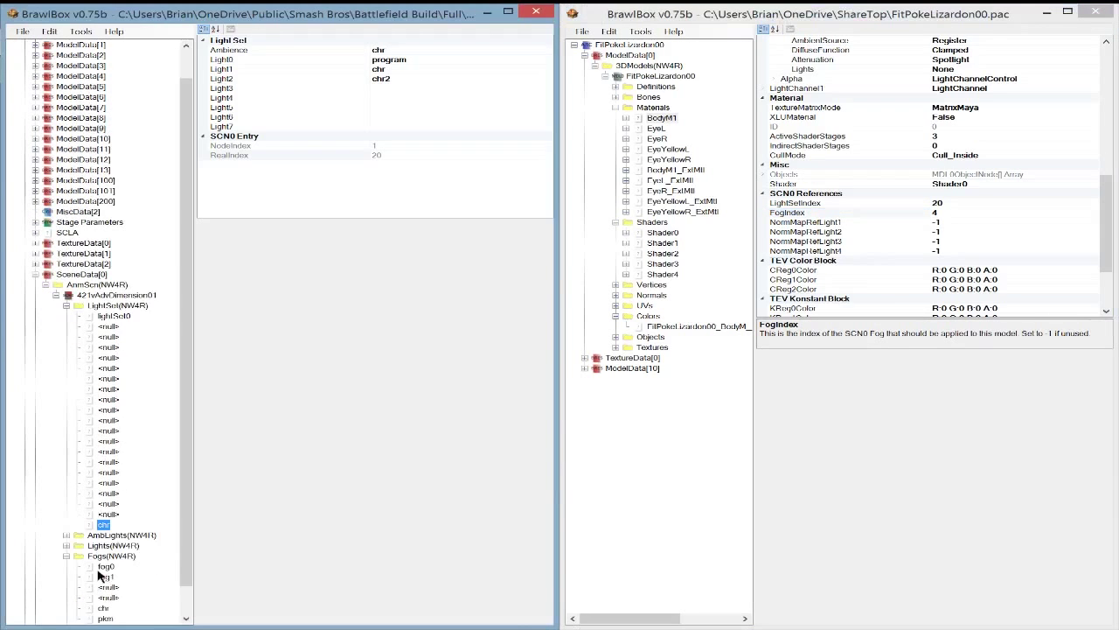
click(105, 545)
click(103, 578)
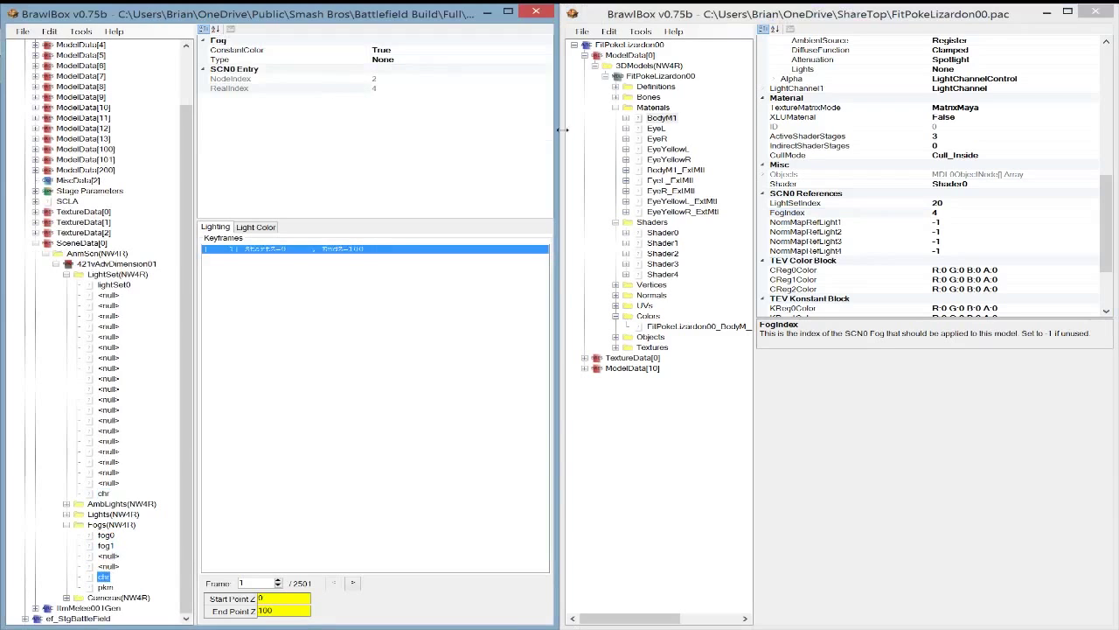
Recheck BodyM1's LightSetIndex 20 and FogIndex 4 against the chr fog entry.
click(969, 213)
click(969, 203)
click(970, 213)
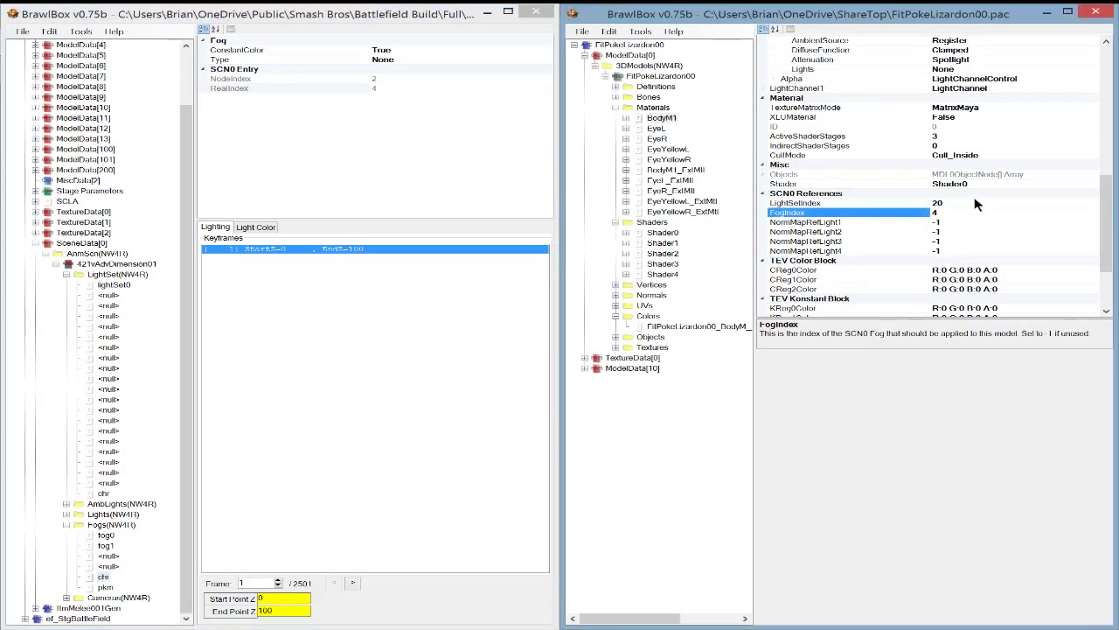
scroll(1106, 219, up, 2)
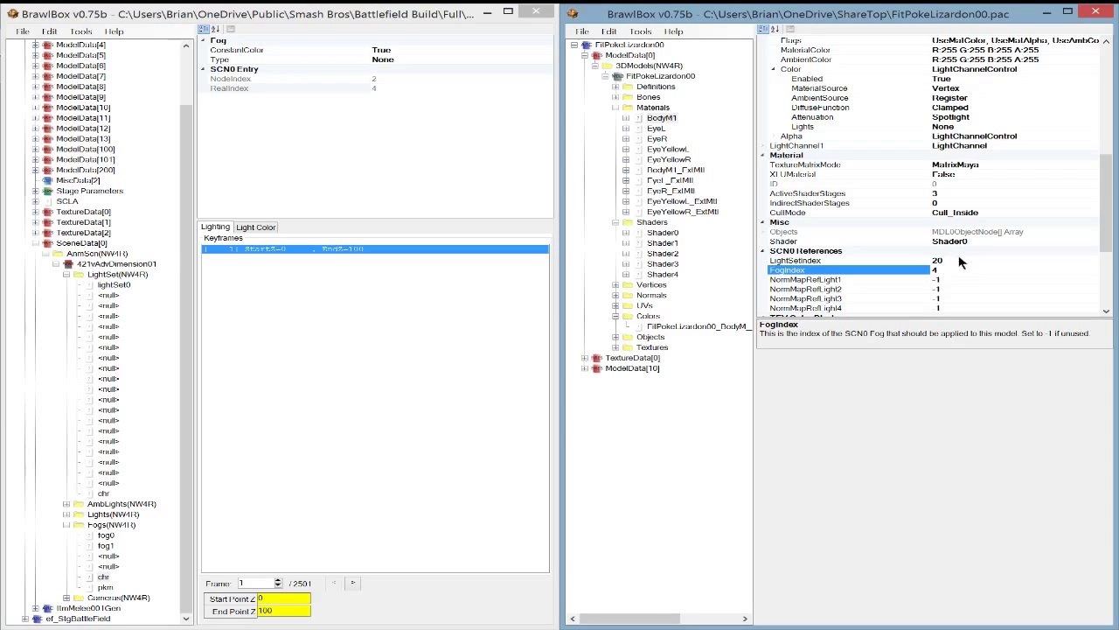
drag(1106, 178, 1104, 166)
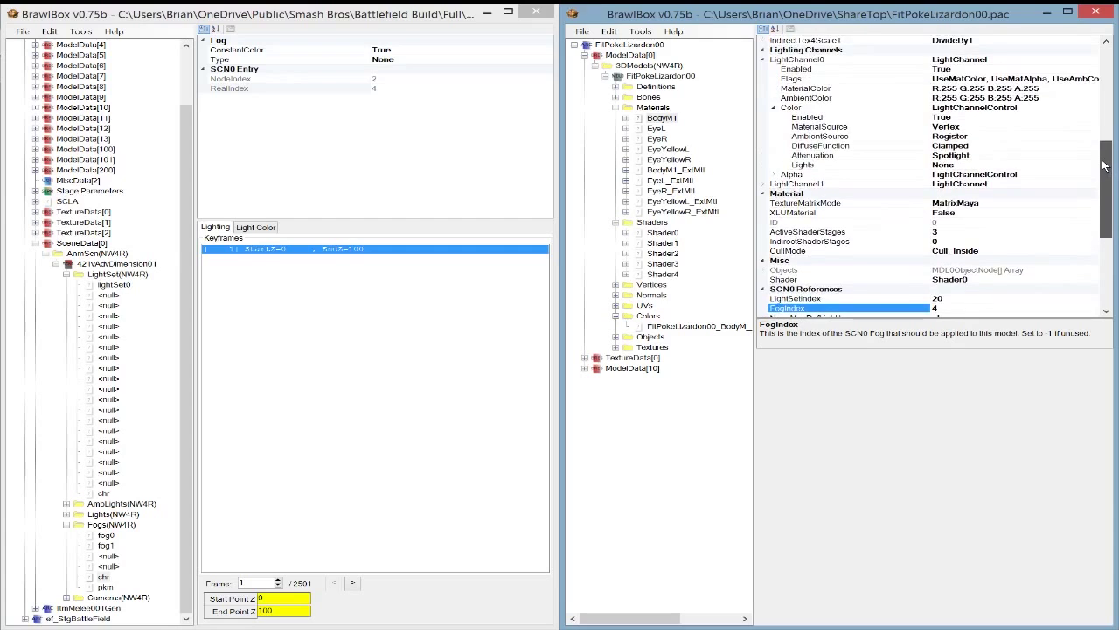
drag(1103, 166, 1104, 184)
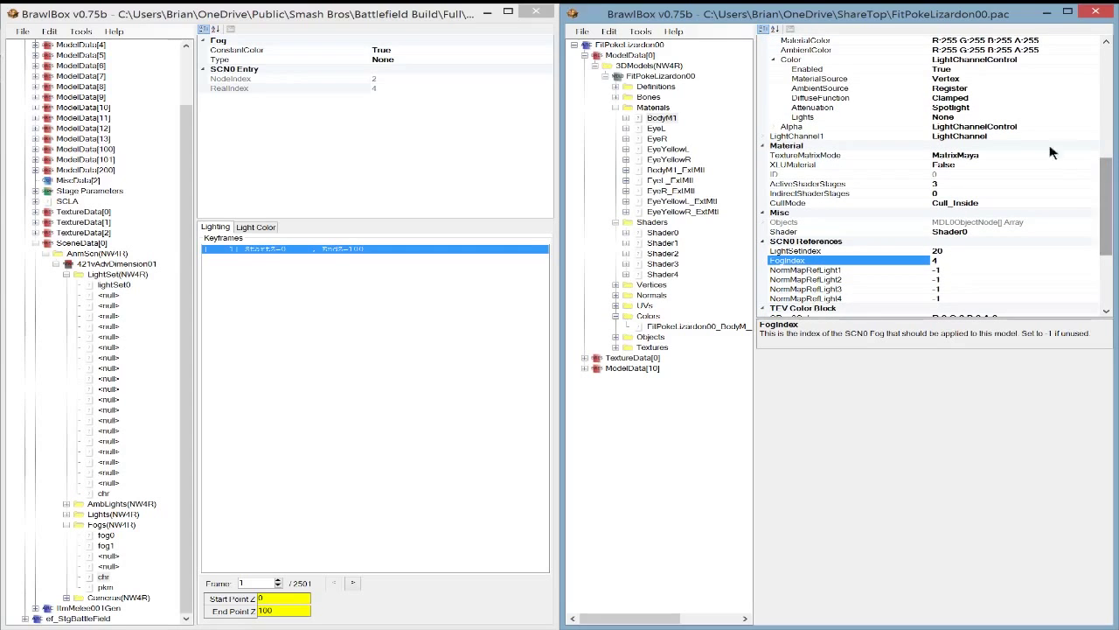